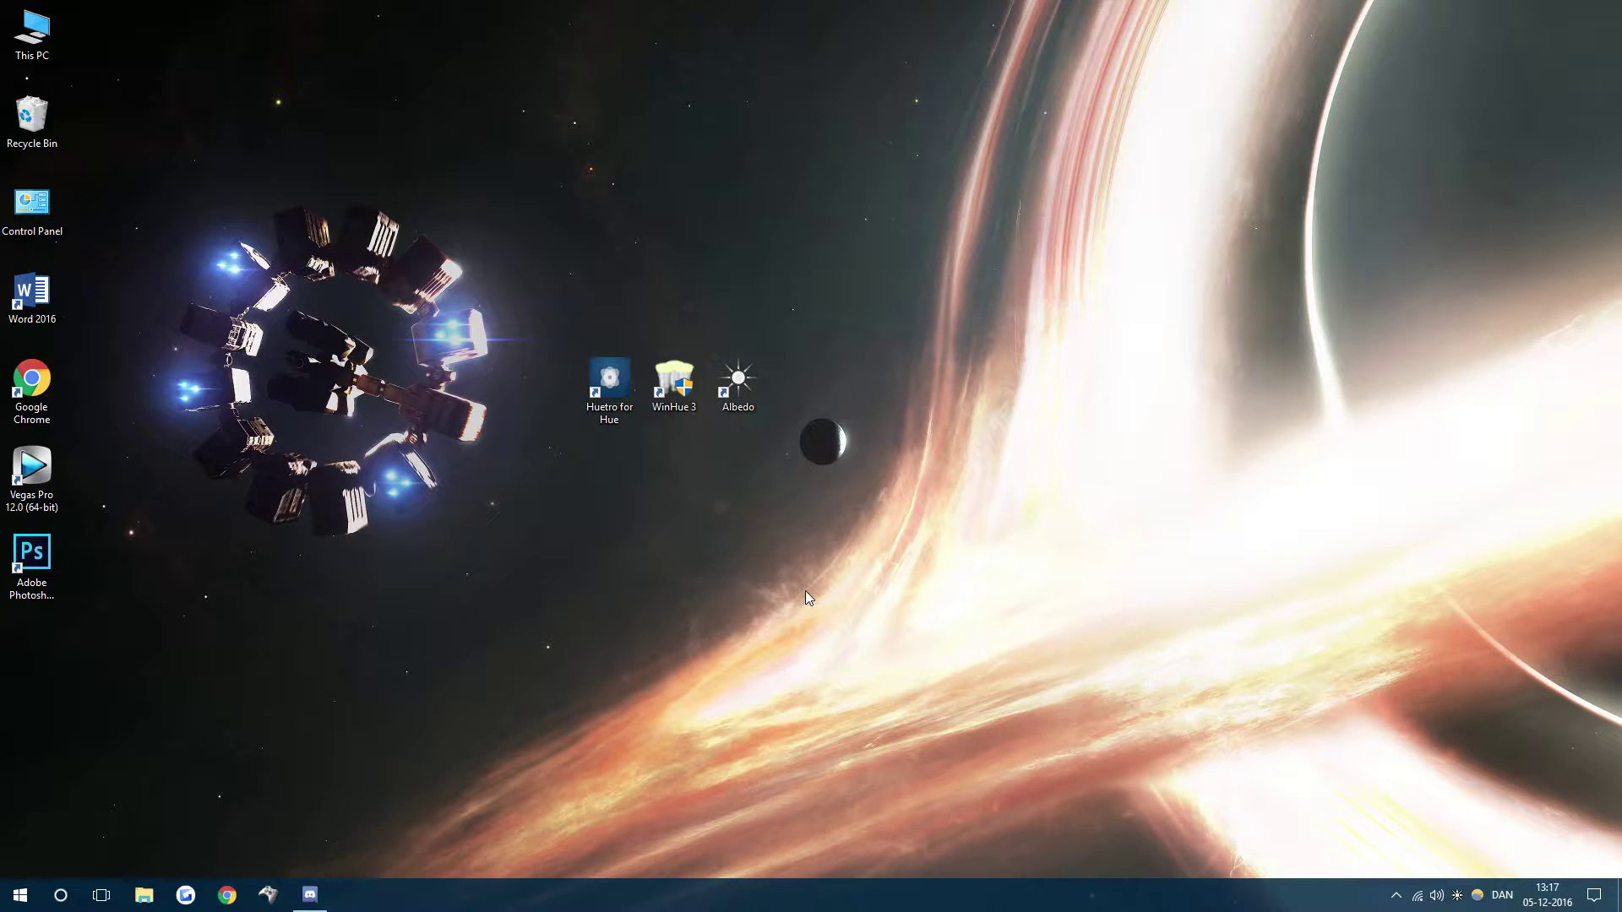
# Step: Open f.lux, review its Philips Hue extras settings without changes, then close f.lux
pyautogui.moveTo(556, 480); pyautogui.dragTo(801, 383)
pyautogui.click(644, 530)
pyautogui.click(1478, 897)
pyautogui.moveTo(825, 285); pyautogui.dragTo(511, 128)
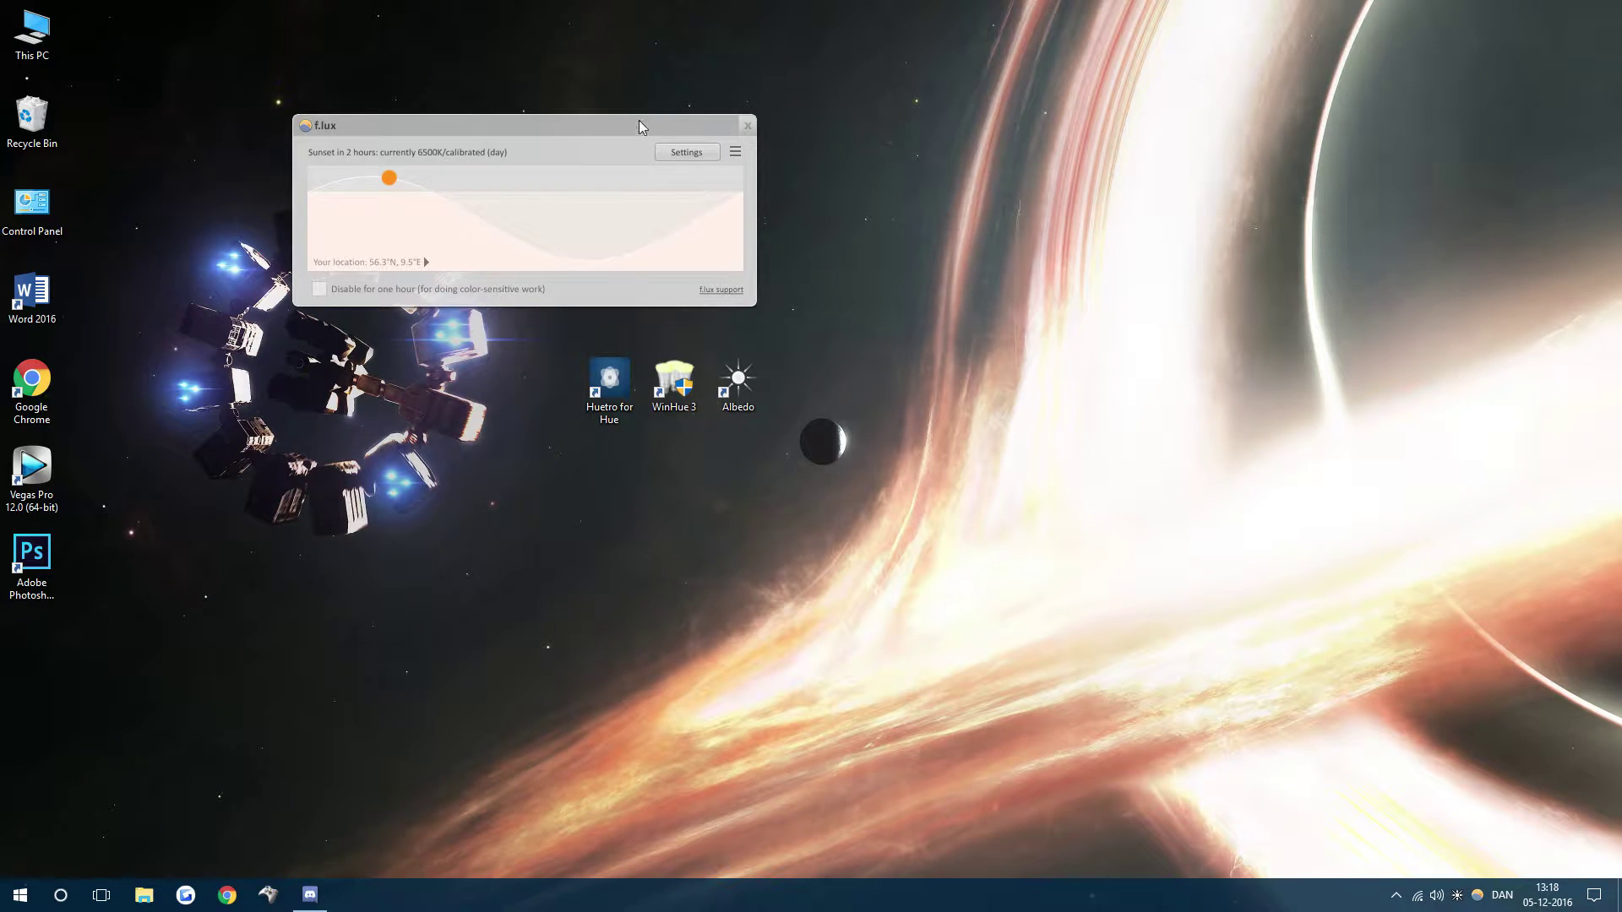
pyautogui.moveTo(641, 121); pyautogui.dragTo(659, 133)
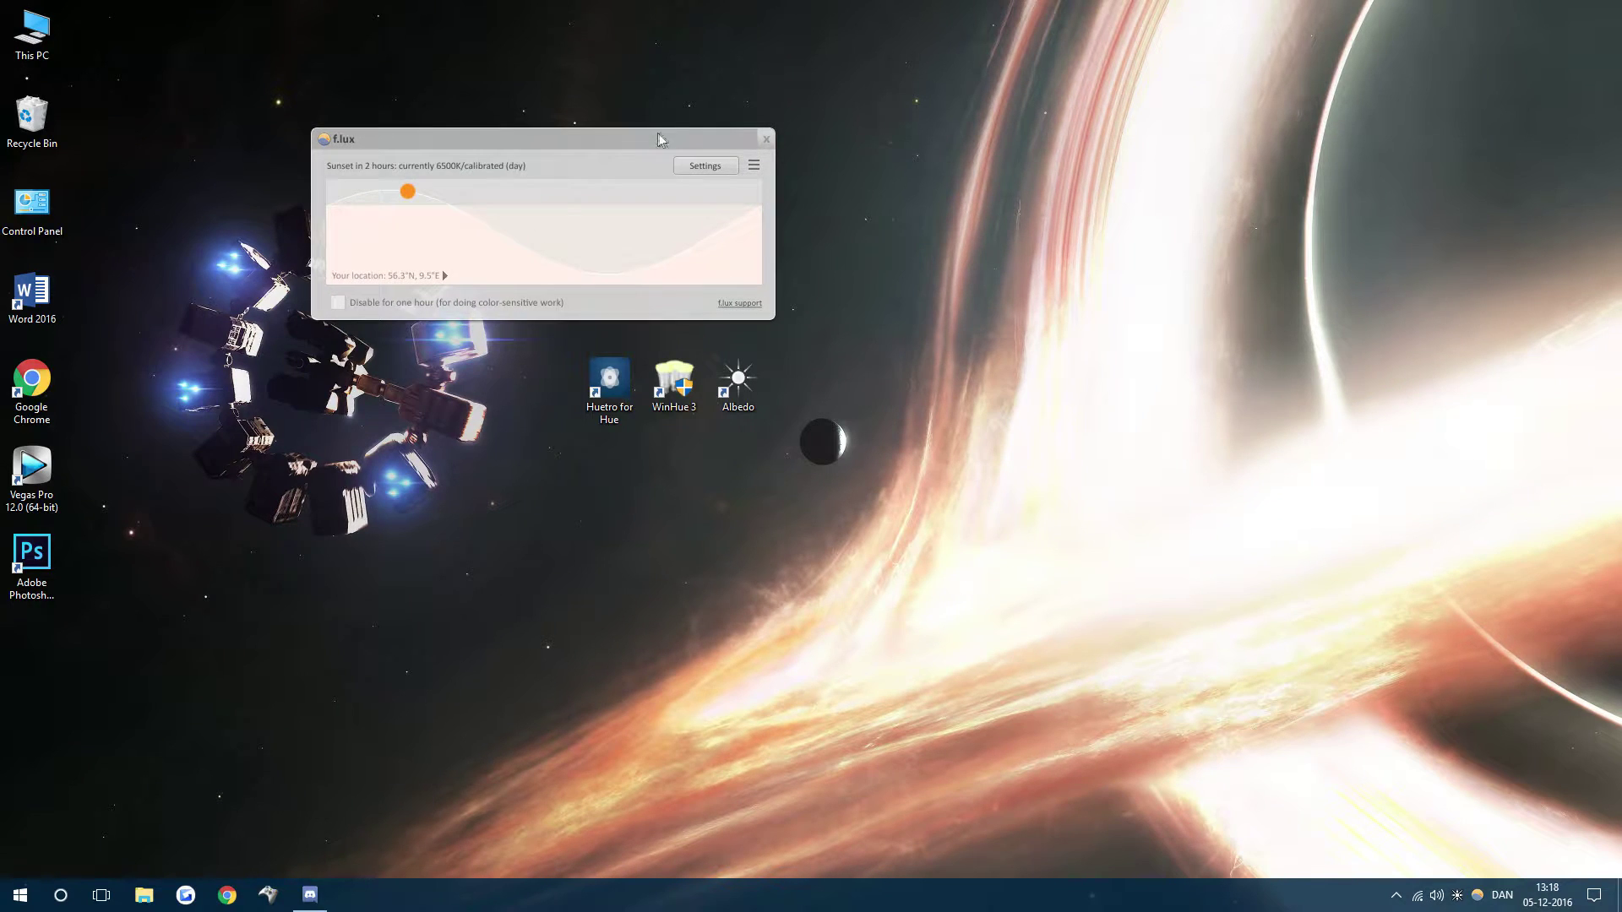
pyautogui.click(754, 165)
pyautogui.click(634, 13)
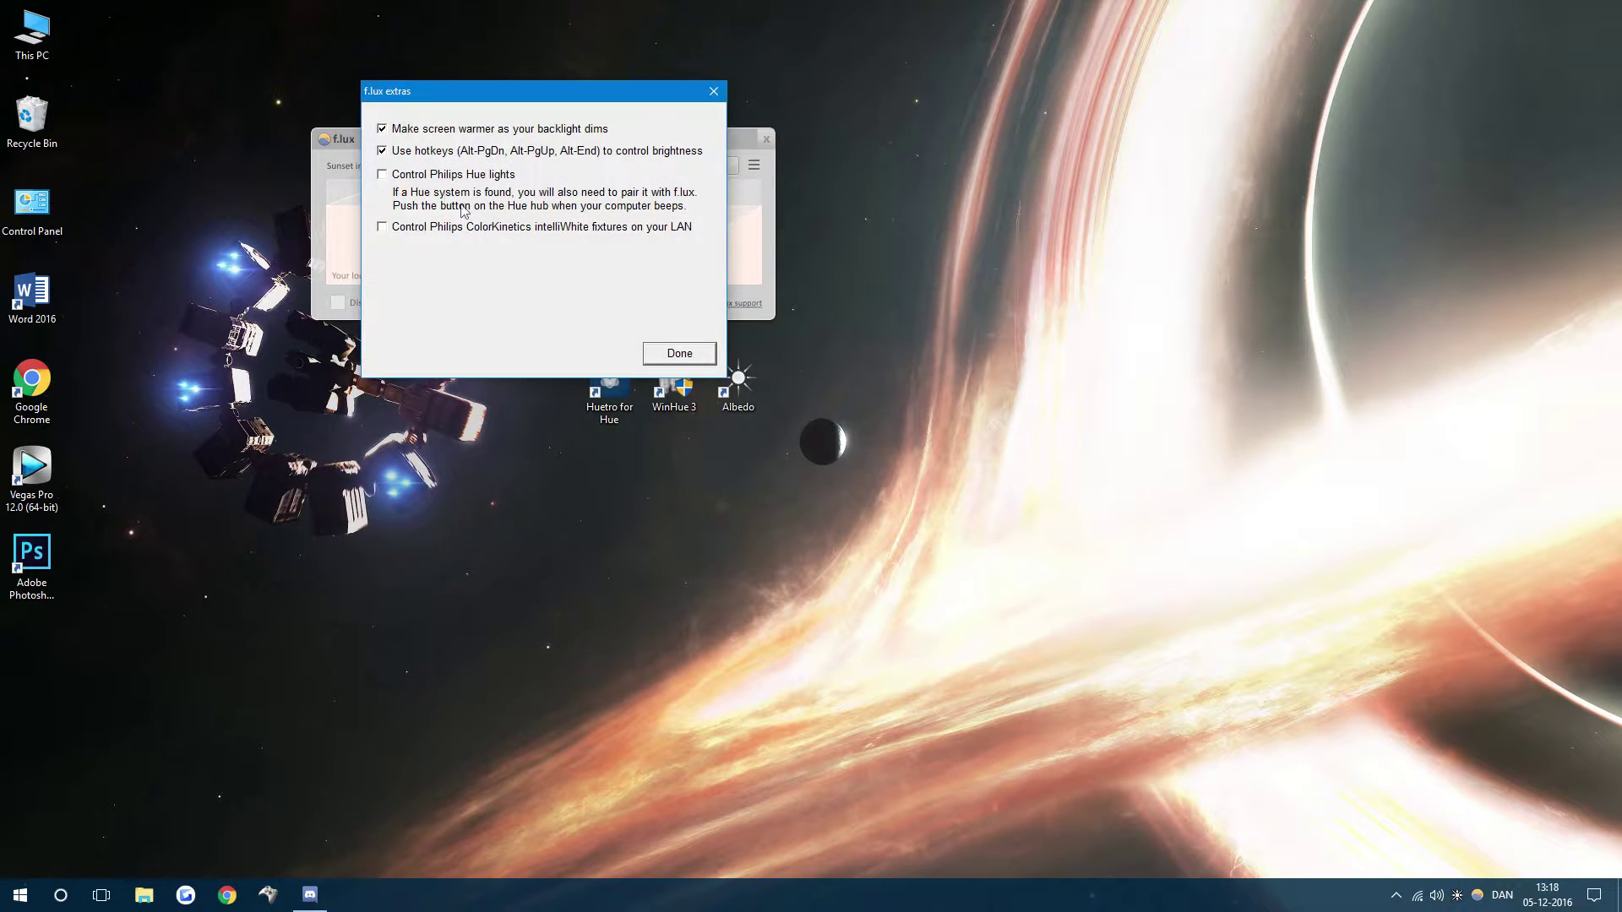
pyautogui.click(686, 361)
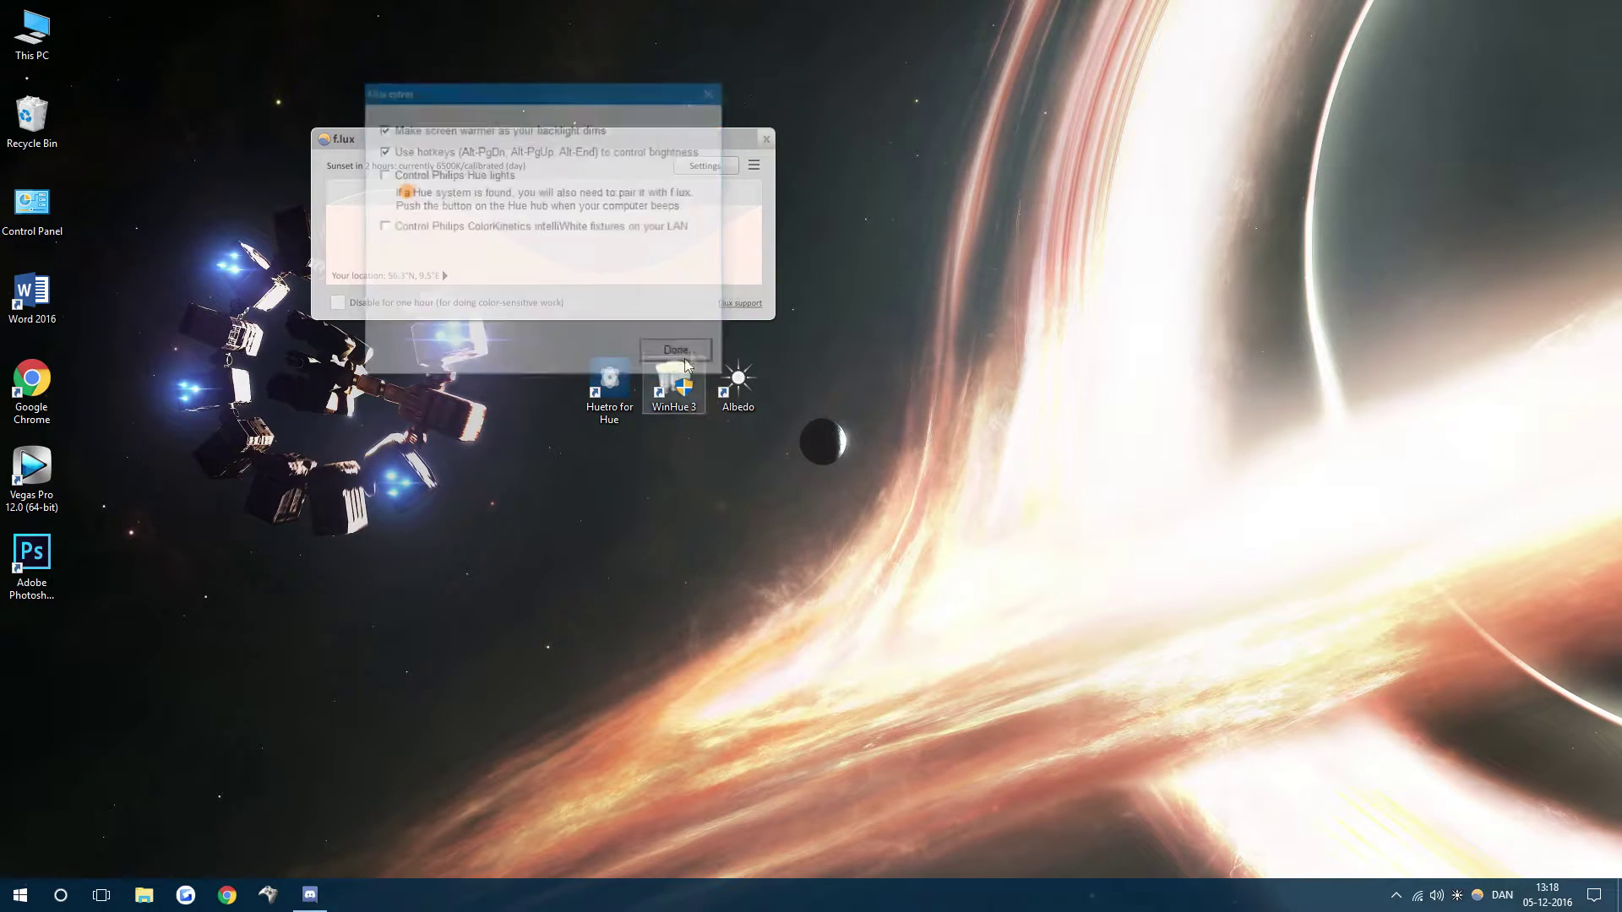
pyautogui.click(766, 139)
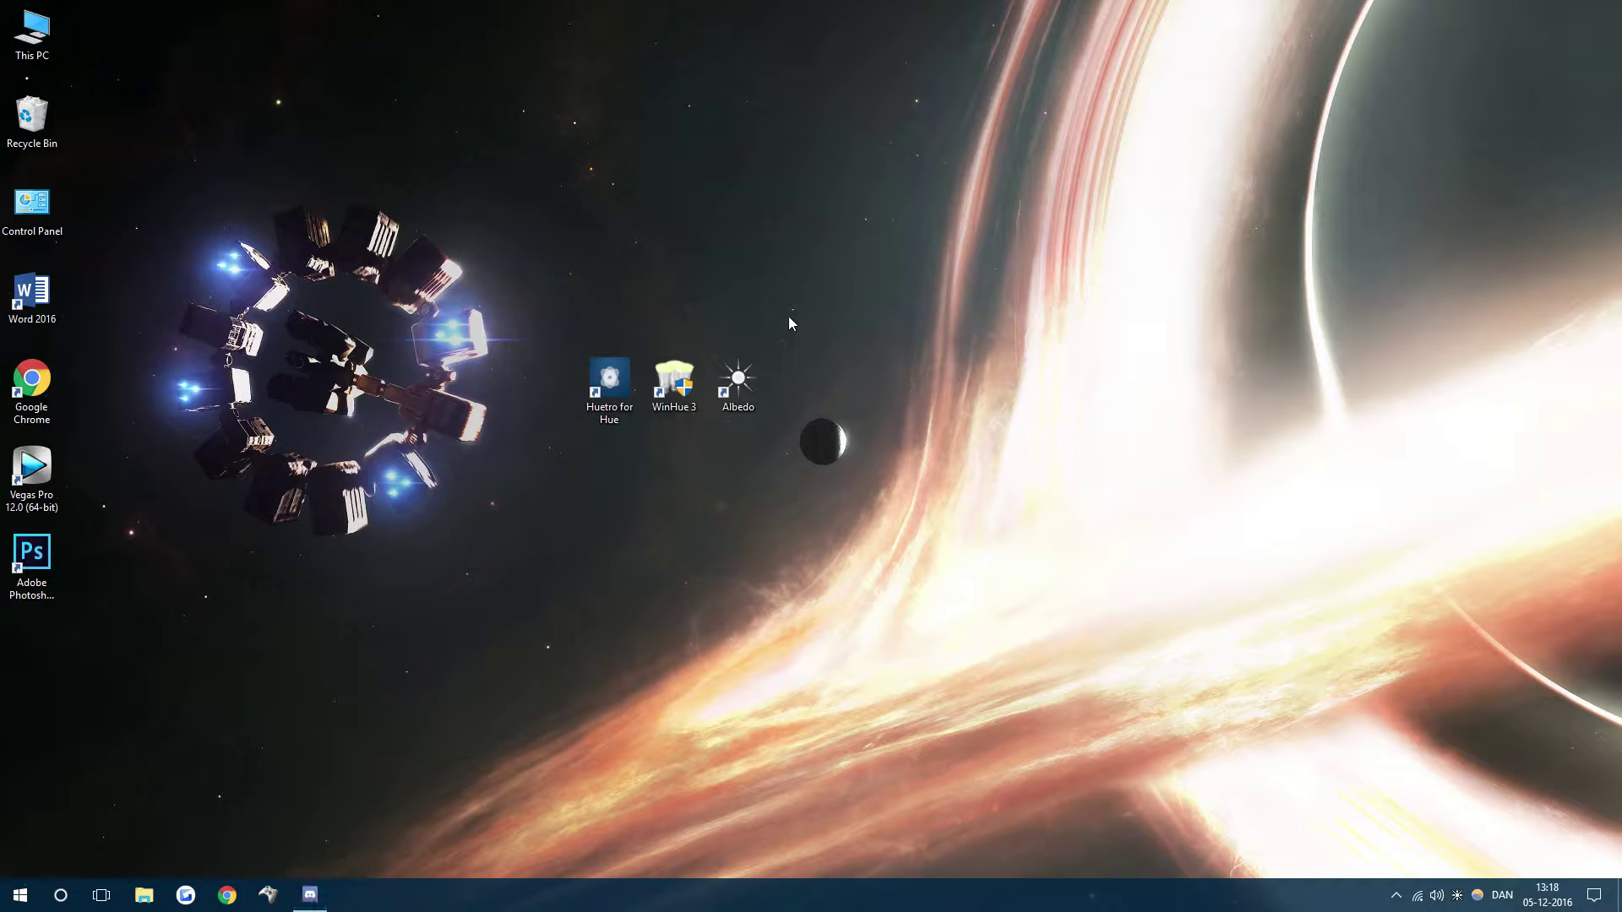
# Step: Launch Huetro for Hue from the desktop and search the Store for 'huetro'
pyautogui.moveTo(537, 396); pyautogui.dragTo(787, 520)
pyautogui.click(771, 467)
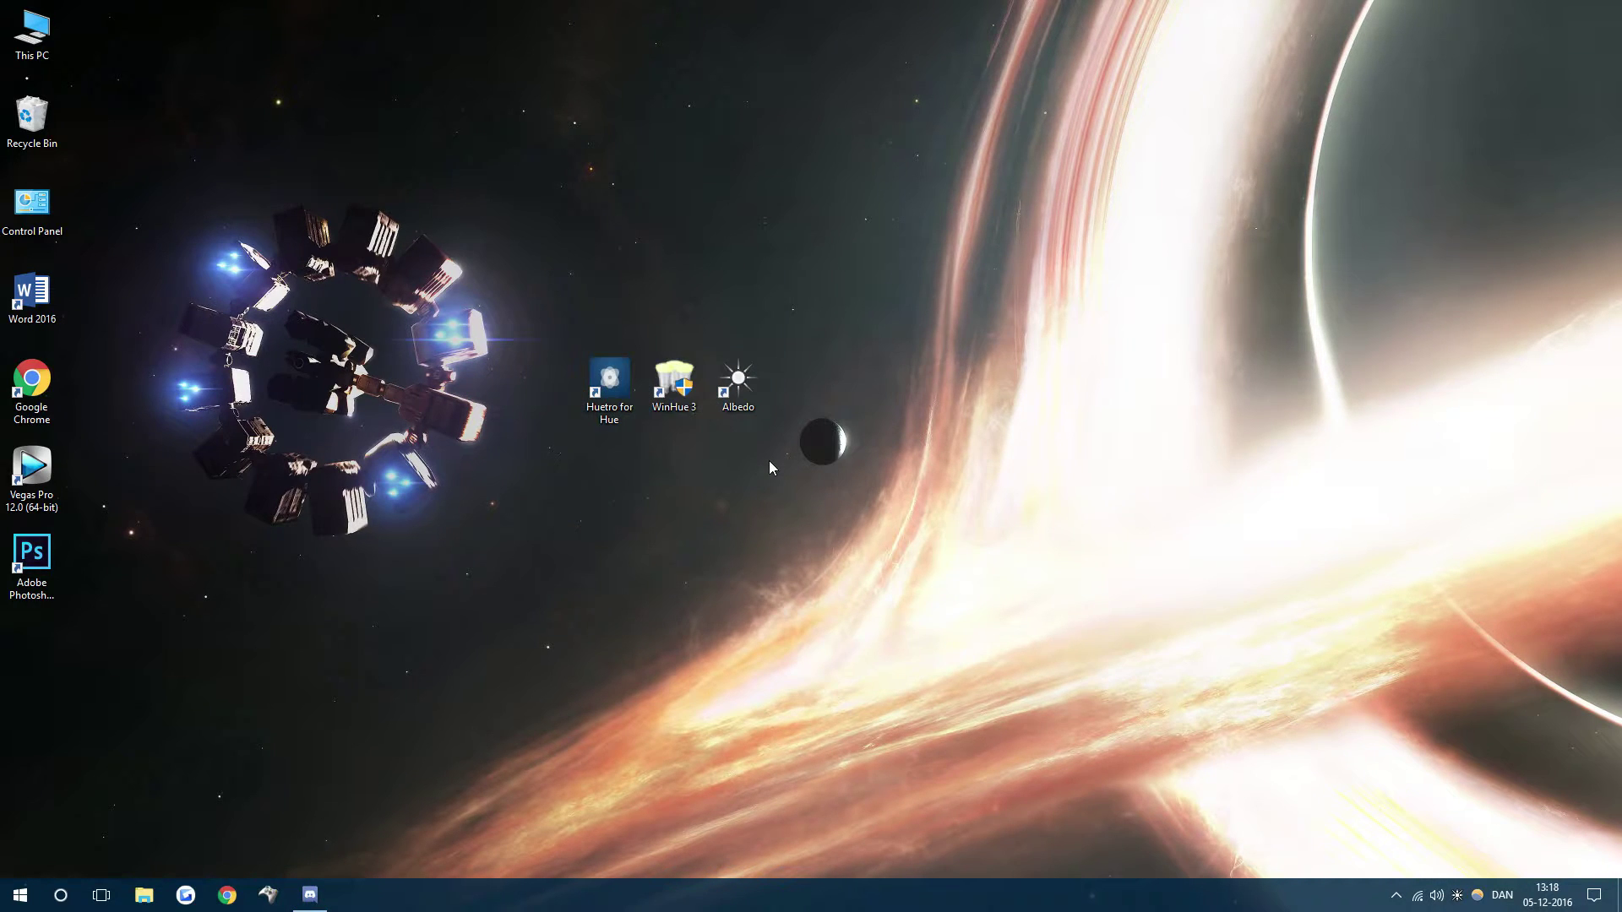
pyautogui.doubleClick(609, 380)
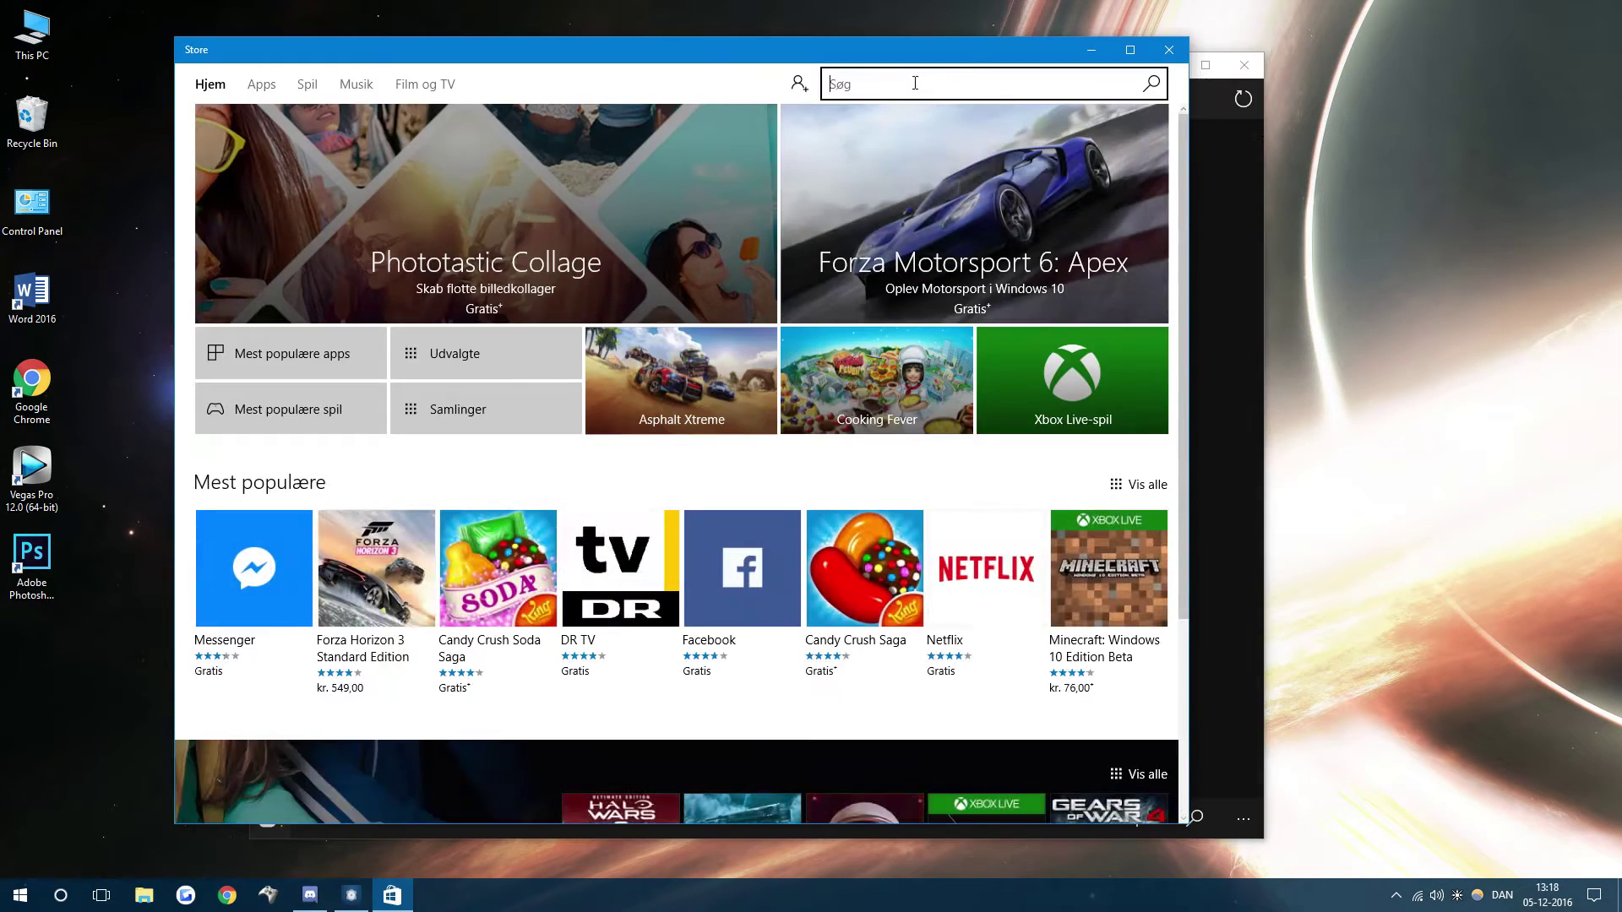
pyautogui.click(916, 84)
pyautogui.write('huetro')
pyautogui.press('Return')
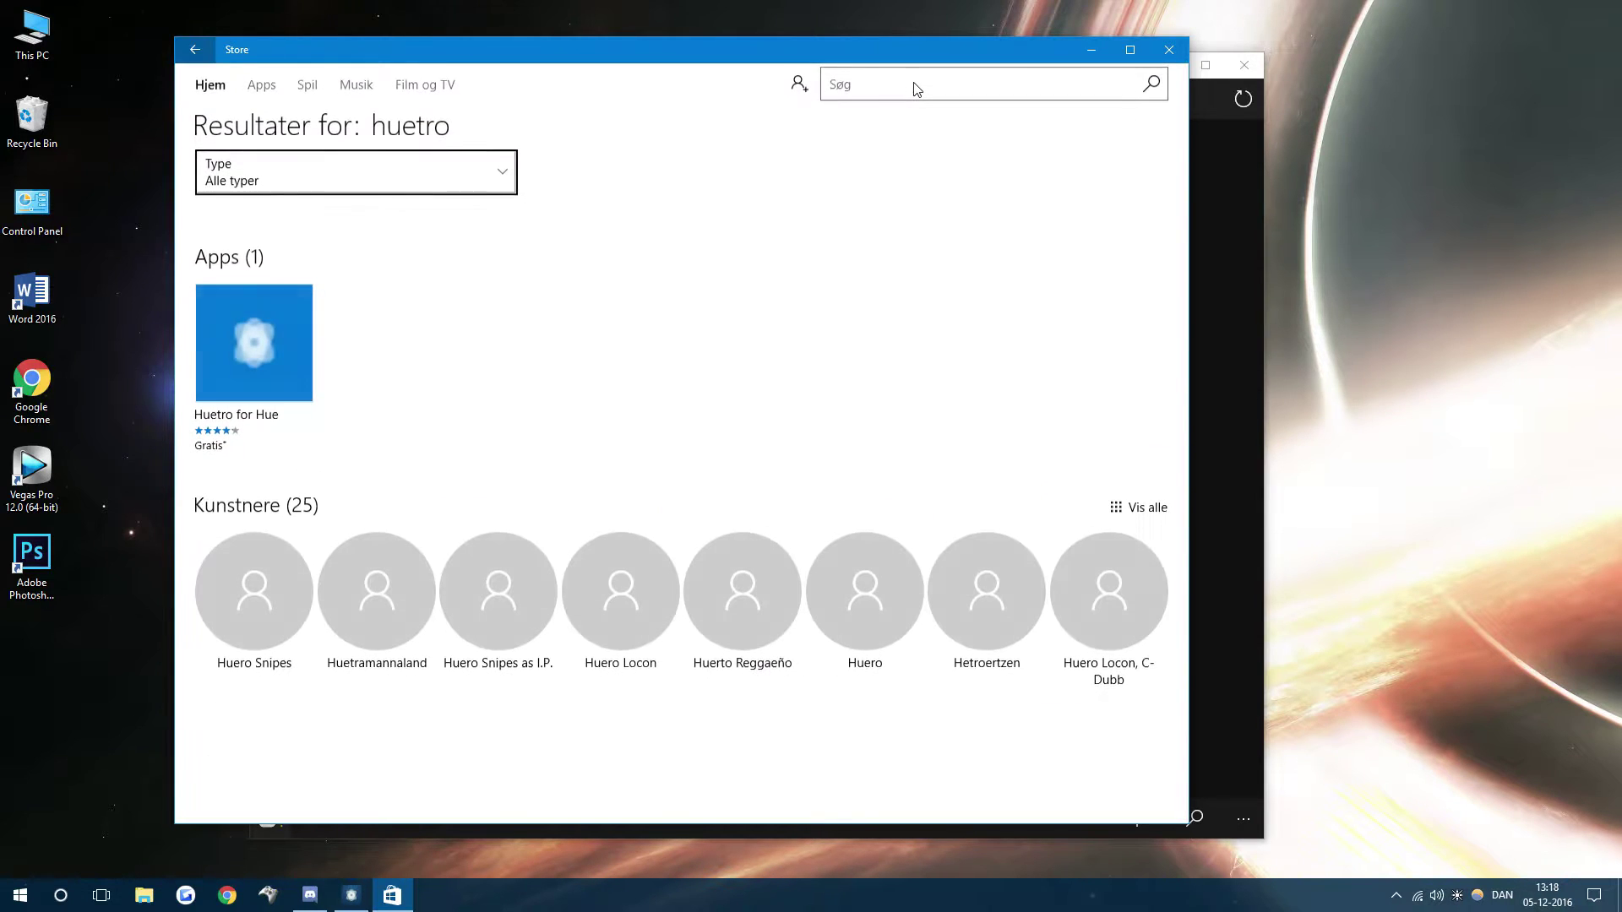
# Step: Close the Store, switch on the All room, and raise the Køkken brightness
pyautogui.click(1161, 61)
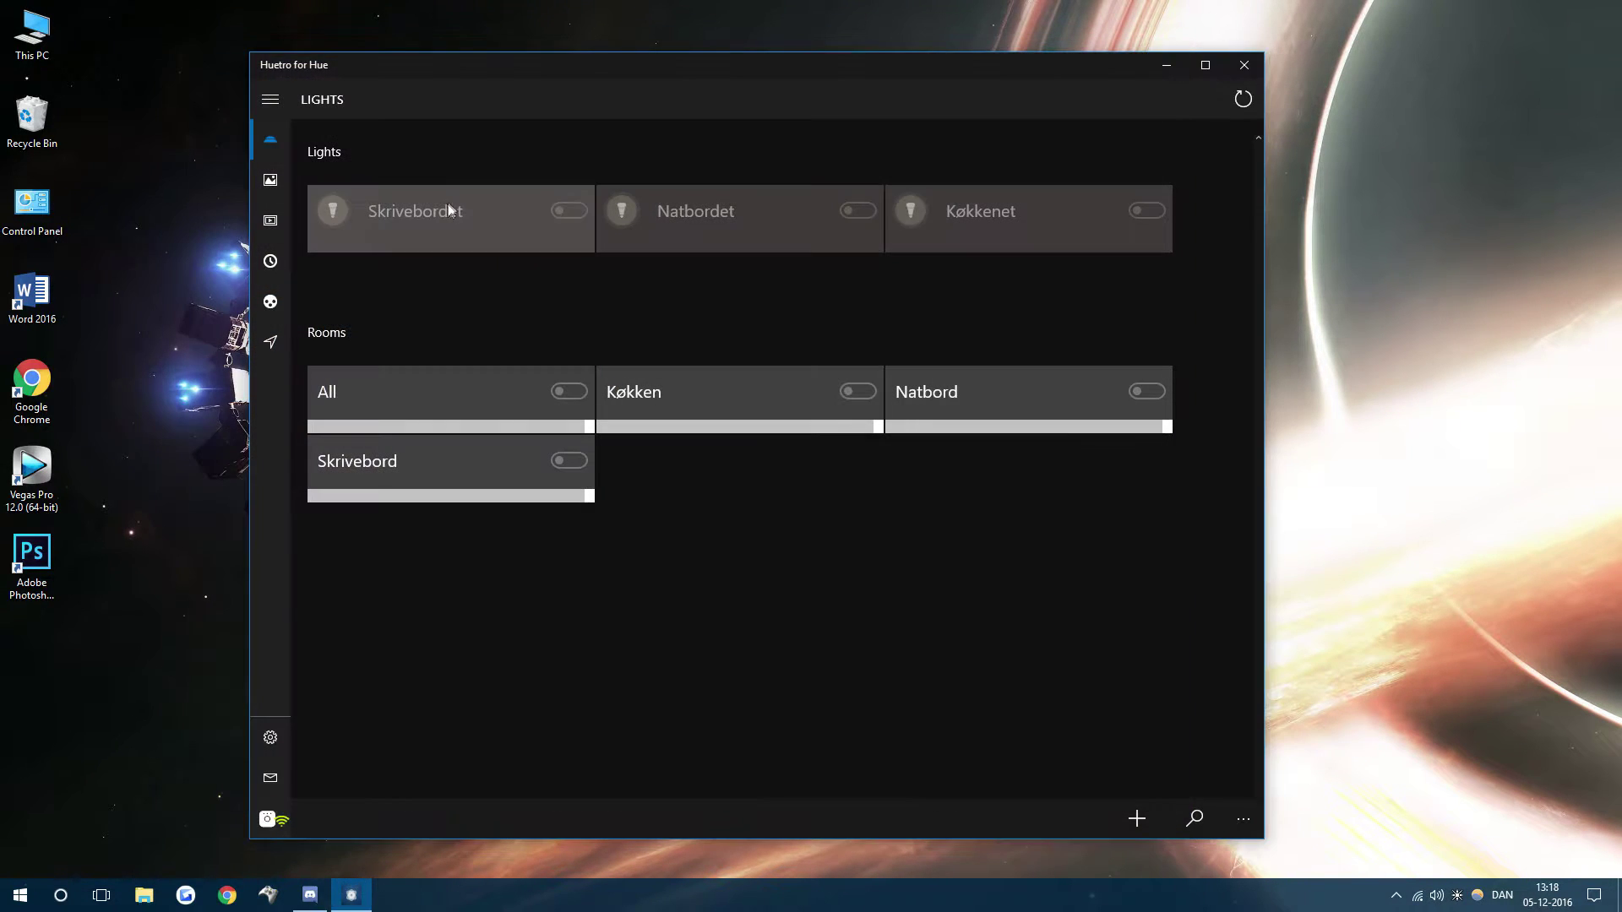
pyautogui.moveTo(596, 63); pyautogui.dragTo(631, 57)
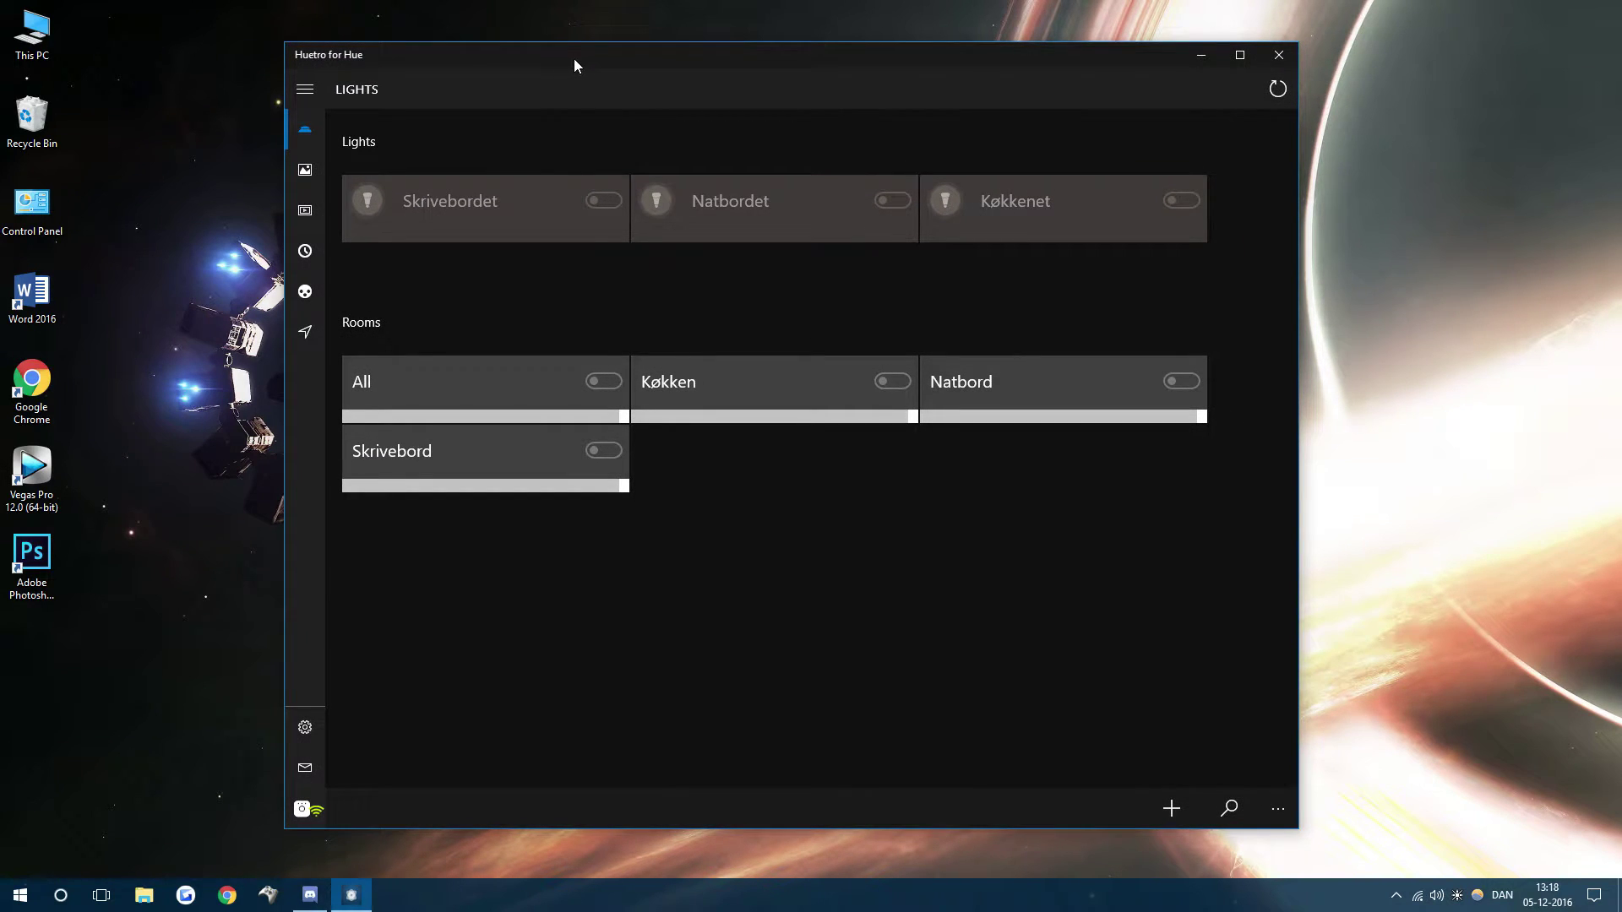
pyautogui.click(607, 393)
pyautogui.moveTo(819, 418); pyautogui.dragTo(908, 419)
# Step: Go through Scenes to the Ambiences collection and dismiss the Support Huetro prompt
pyautogui.click(304, 170)
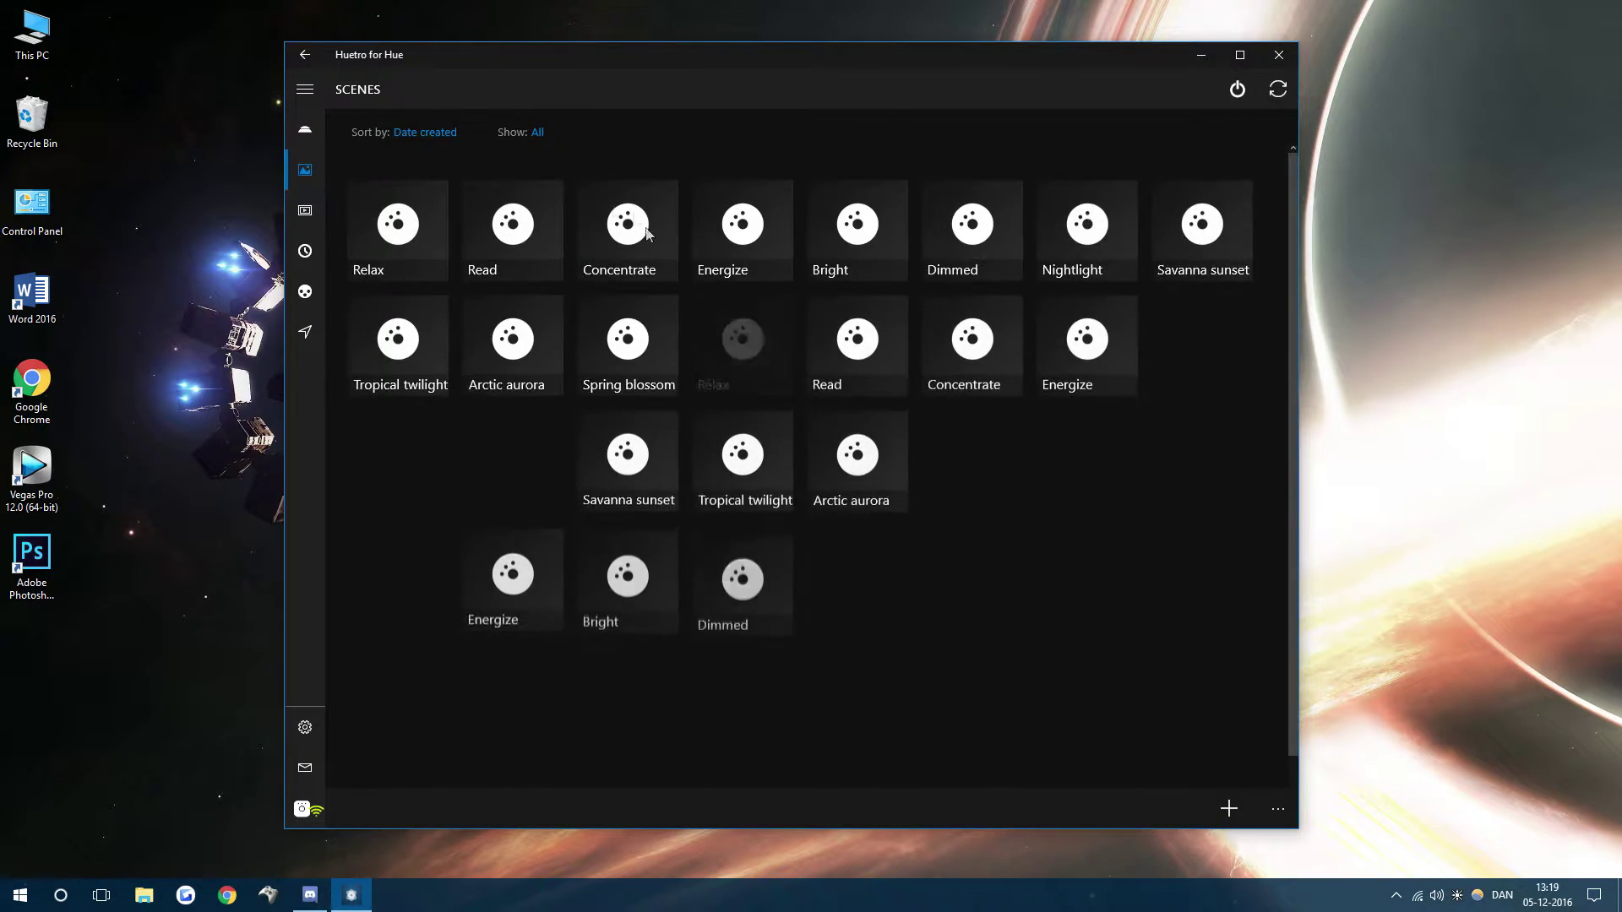
pyautogui.click(305, 211)
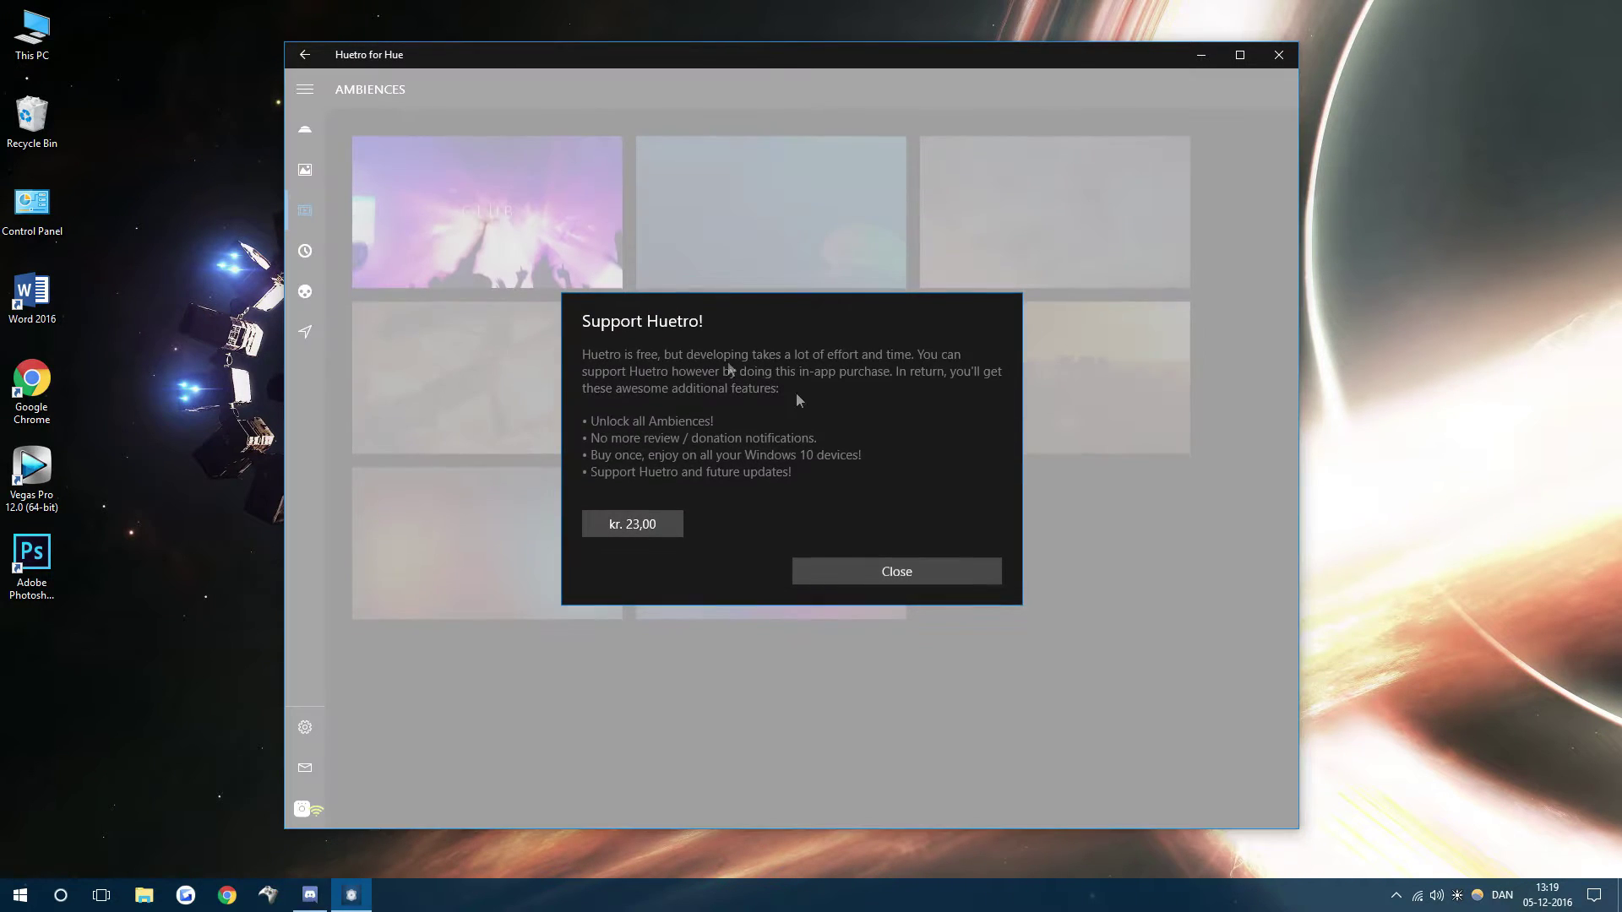
pyautogui.click(862, 568)
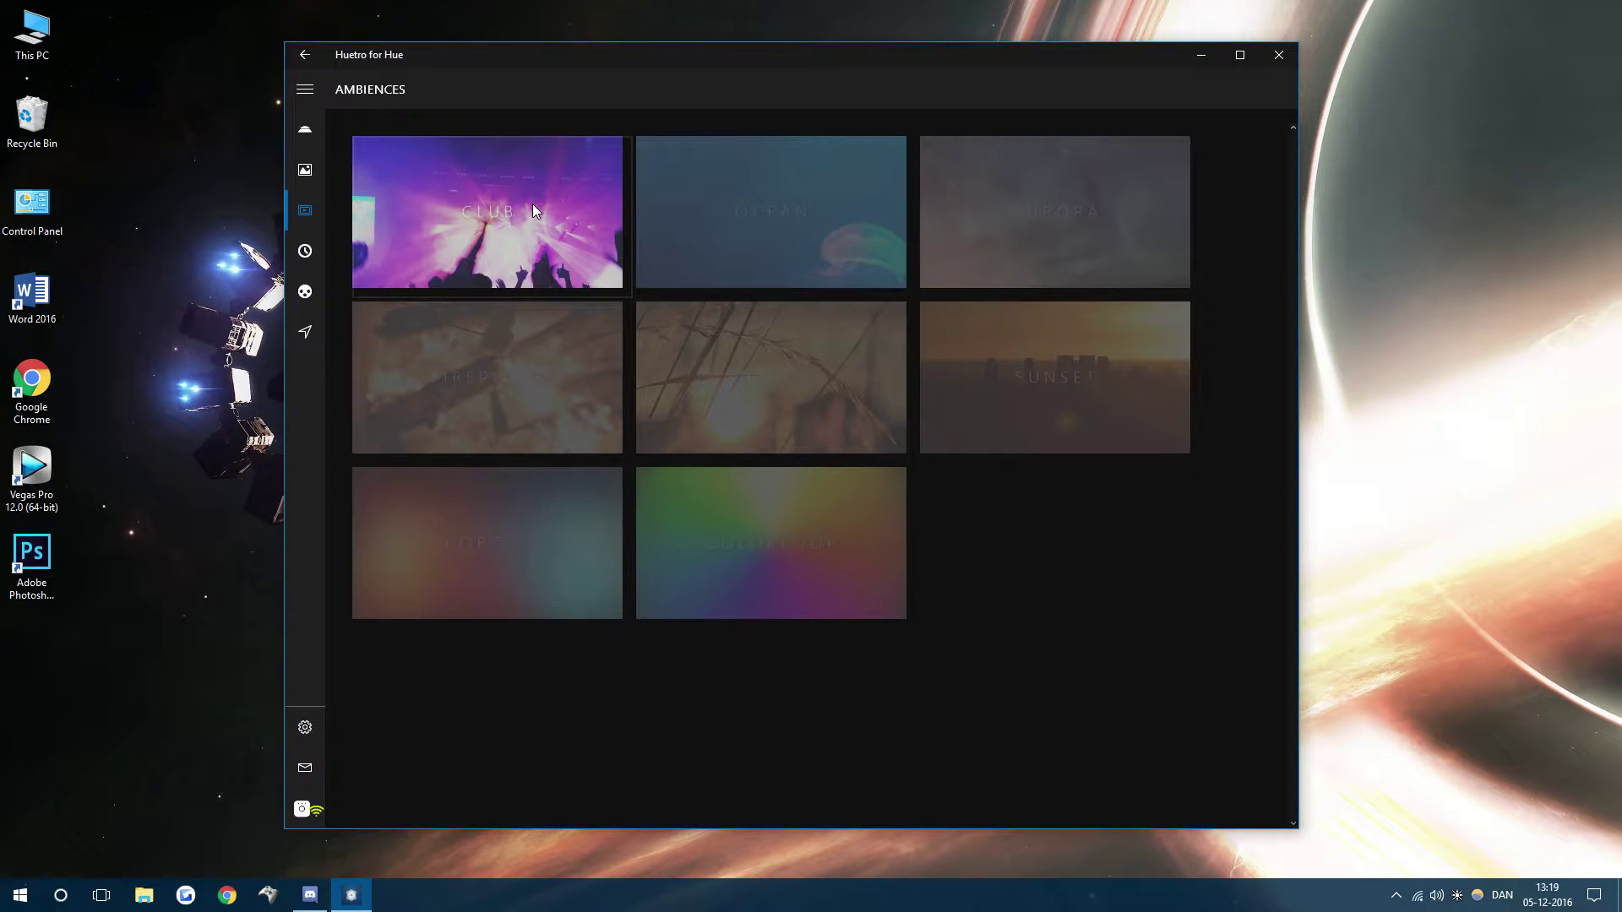
# Step: Browse Huetro's timers, devices, geofencing and scenes pages, returning to the lights overview
pyautogui.click(305, 264)
pyautogui.click(305, 290)
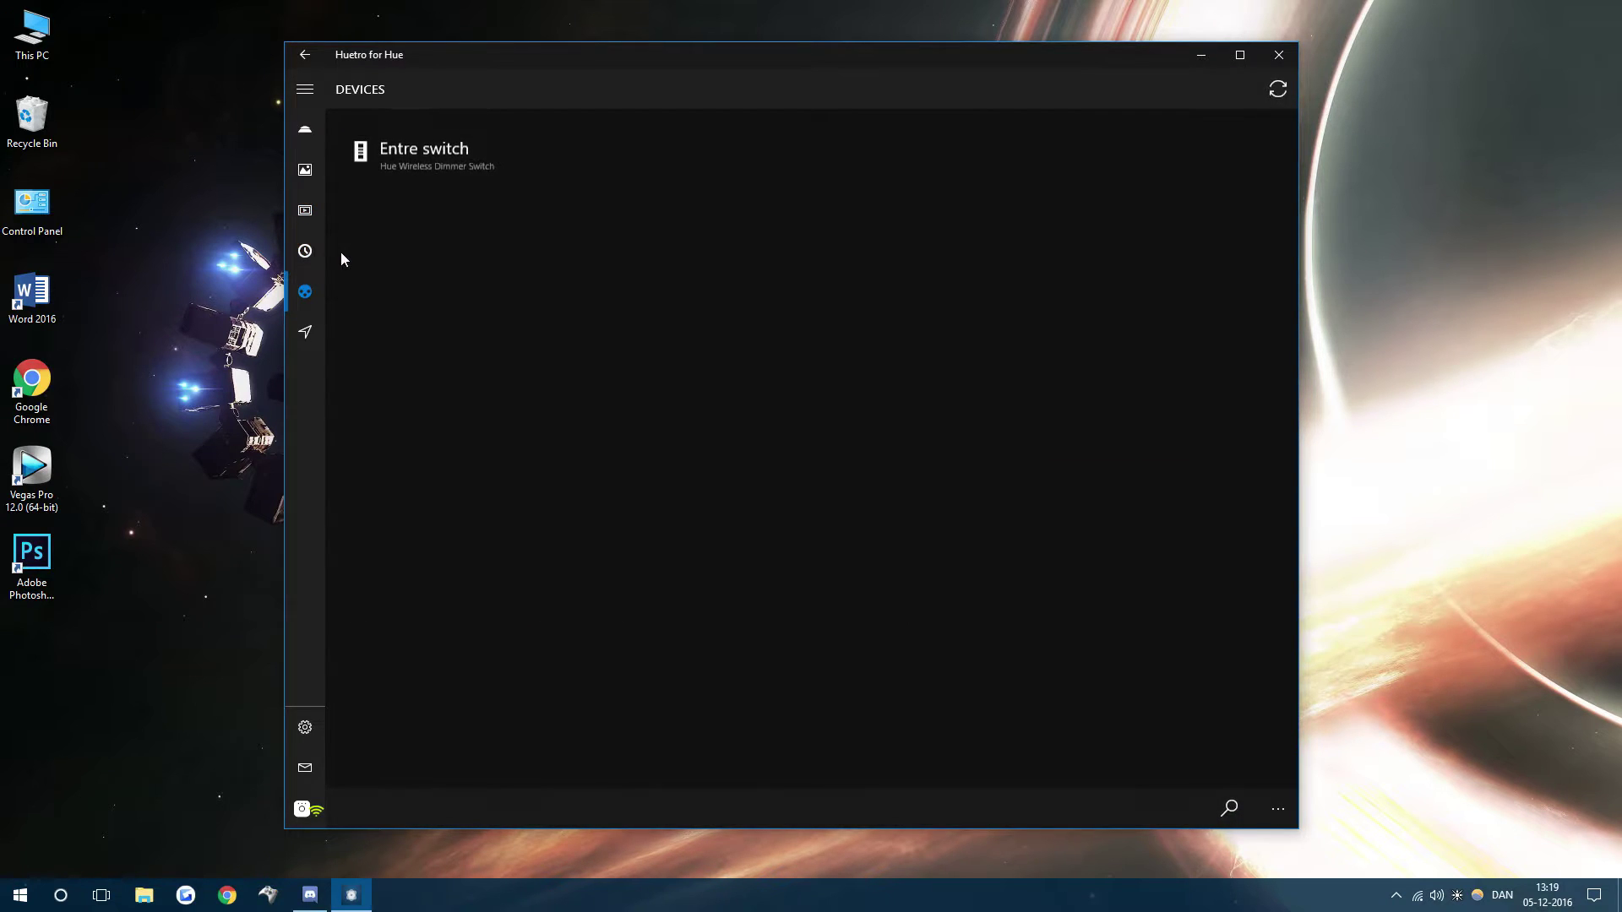
pyautogui.click(307, 331)
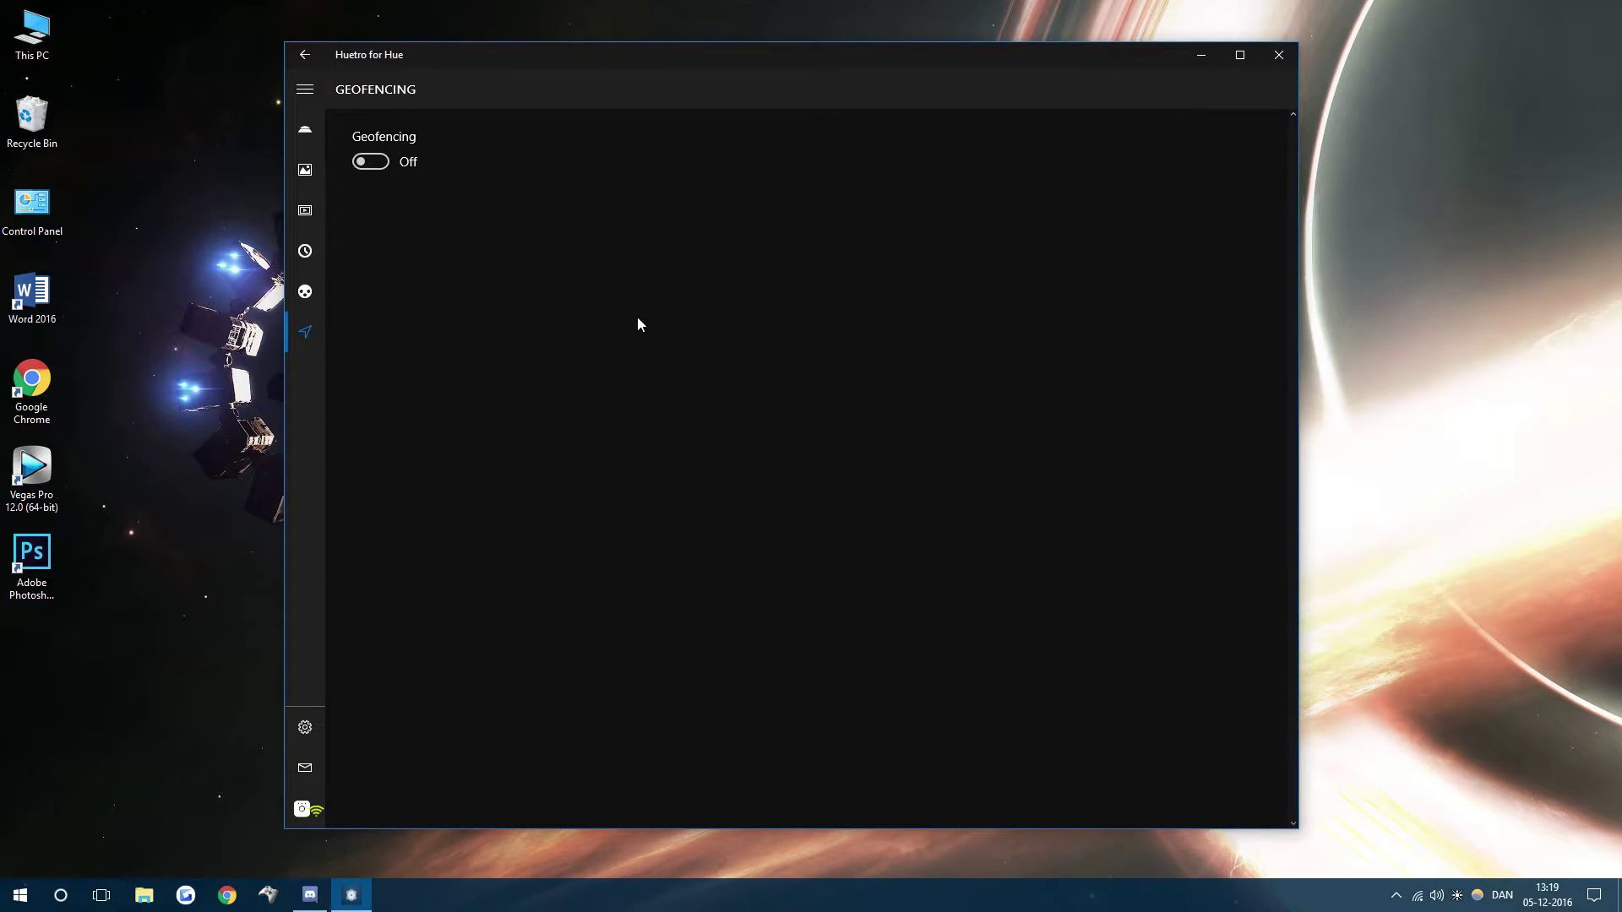
pyautogui.click(307, 174)
pyautogui.click(306, 137)
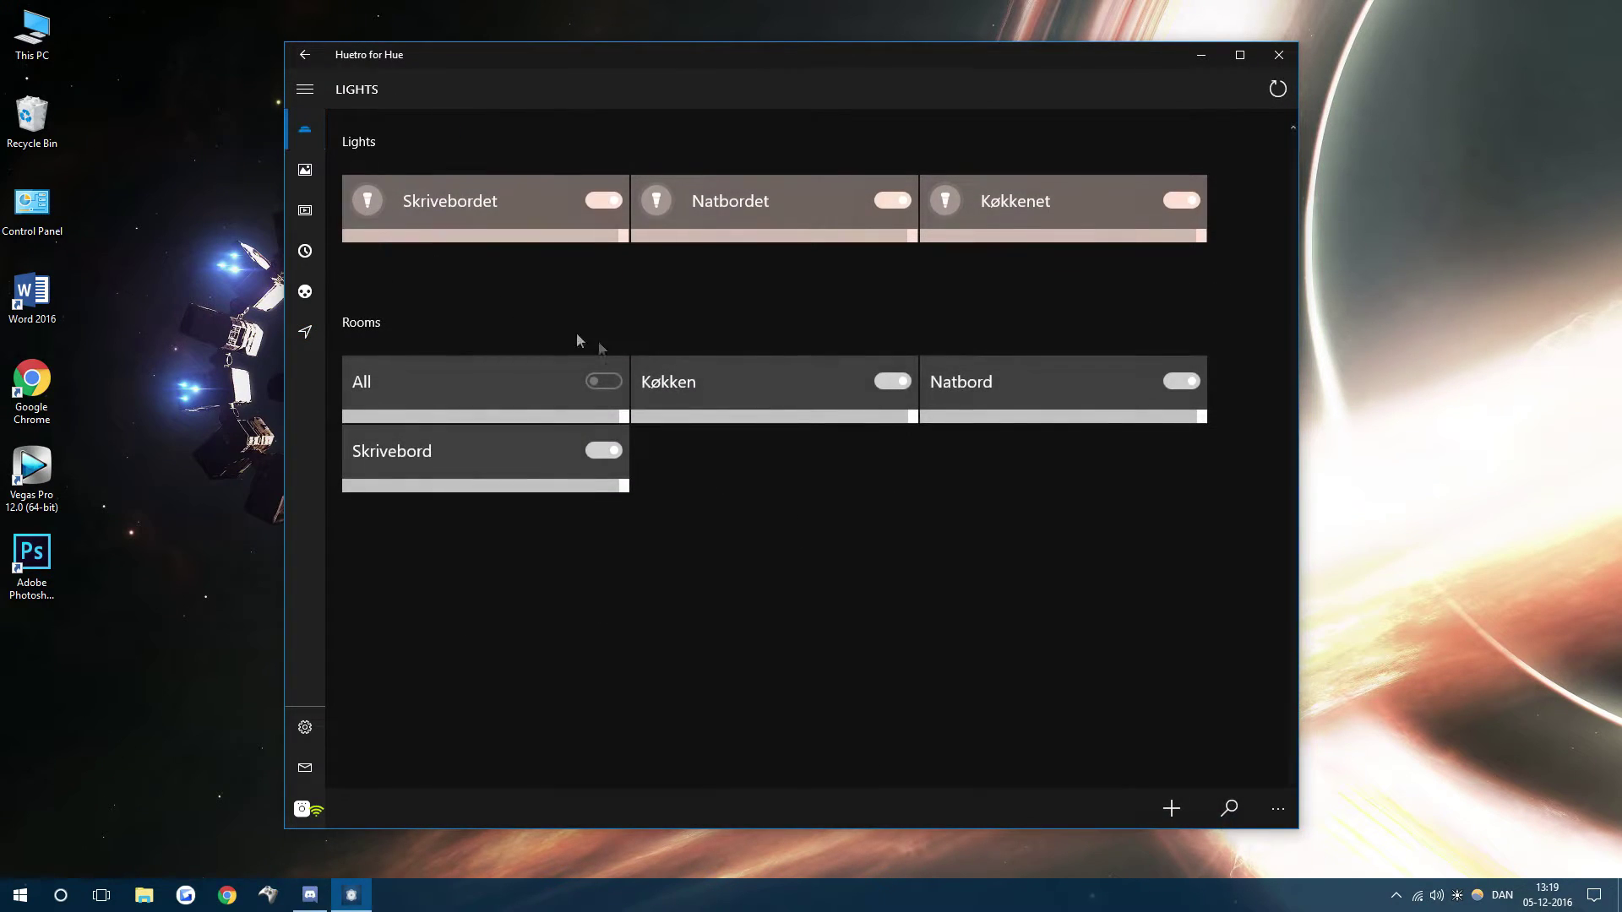
# Step: Switch all rooms on at full brightness, then close Huetro for Hue
pyautogui.click(601, 381)
pyautogui.click(614, 415)
pyautogui.click(305, 162)
pyautogui.click(306, 135)
pyautogui.moveTo(772, 43); pyautogui.dragTo(788, 94)
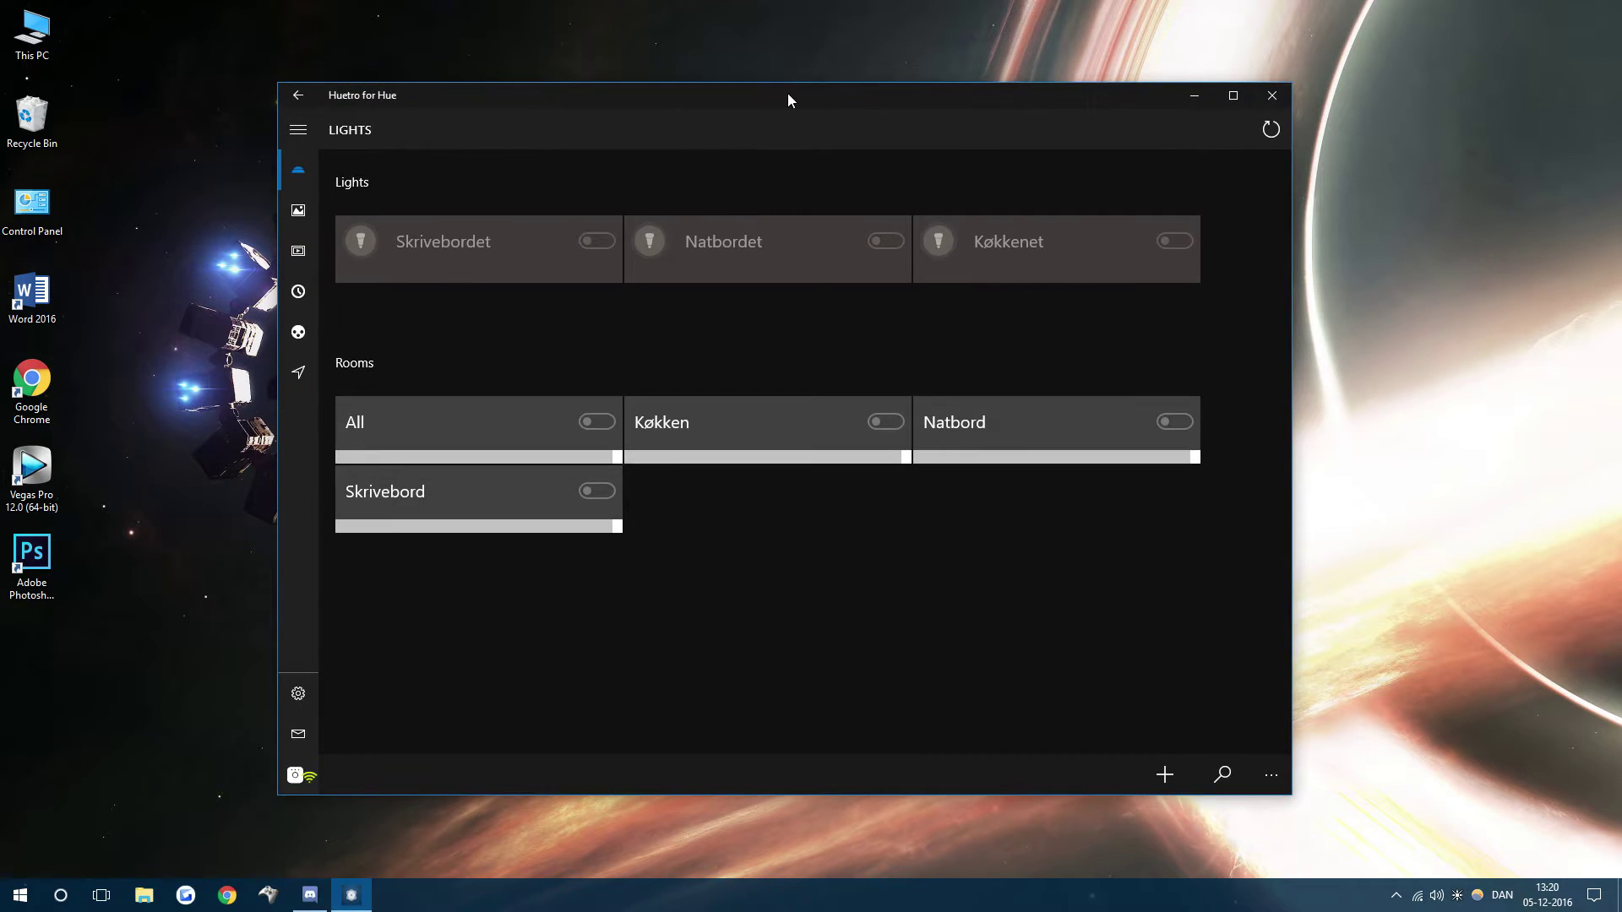
pyautogui.click(1272, 98)
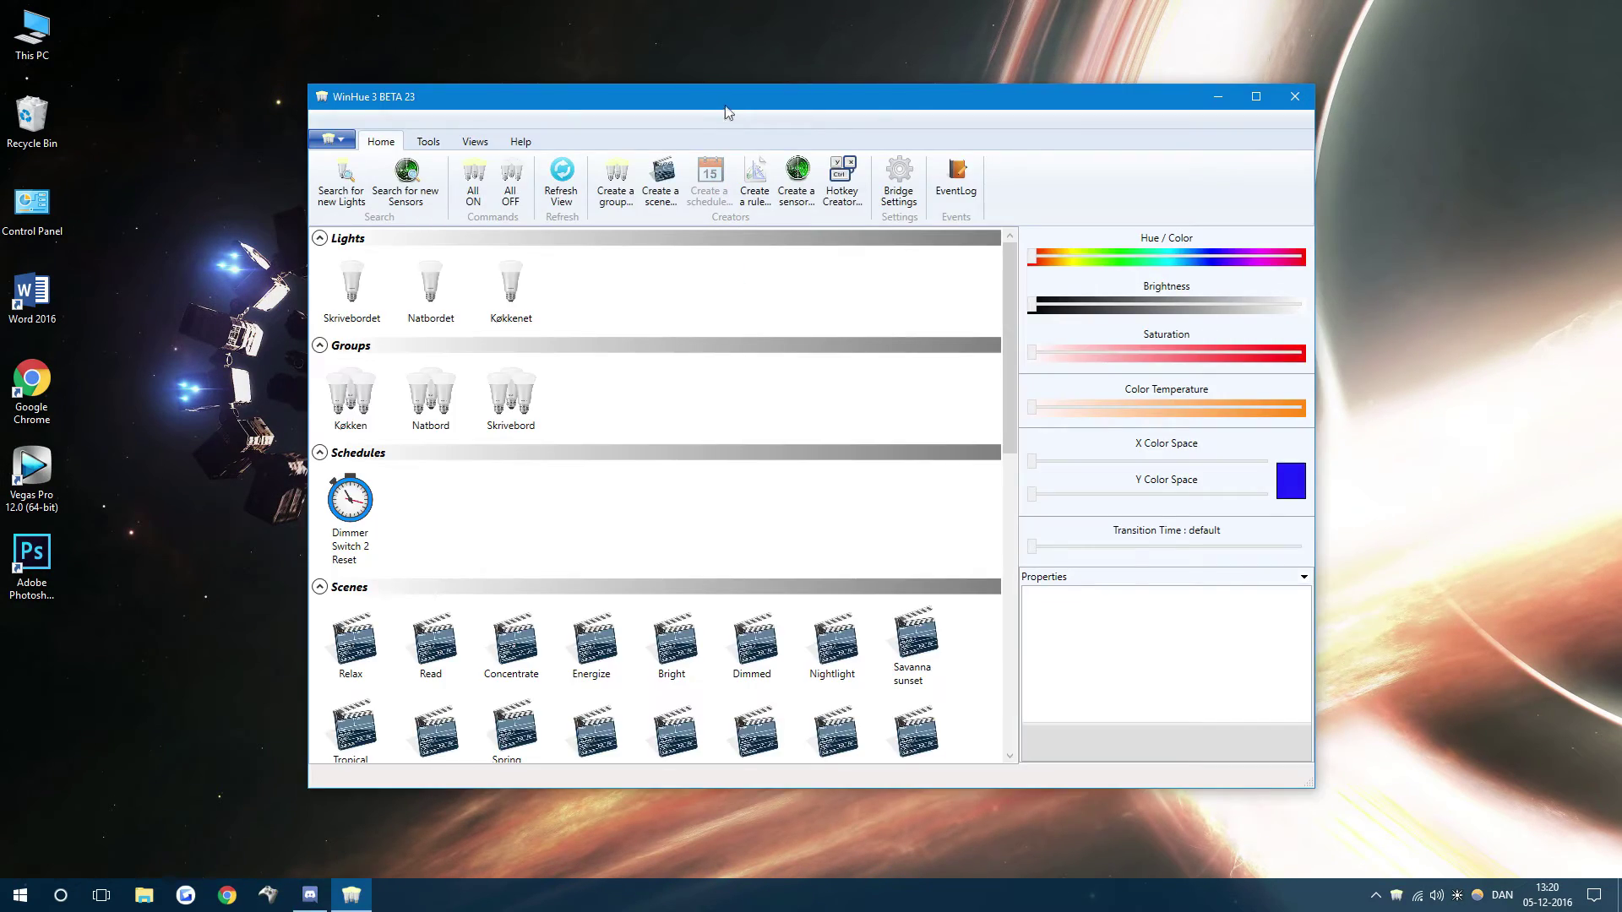
# Step: Turn on the Skrivebordet bulb and drag its brightness to the full 254
pyautogui.moveTo(724, 113)
pyautogui.mouseDown()
pyautogui.moveTo(1117, 218)
pyautogui.moveTo(996, 134)
pyautogui.moveTo(731, 112)
pyautogui.mouseUp()
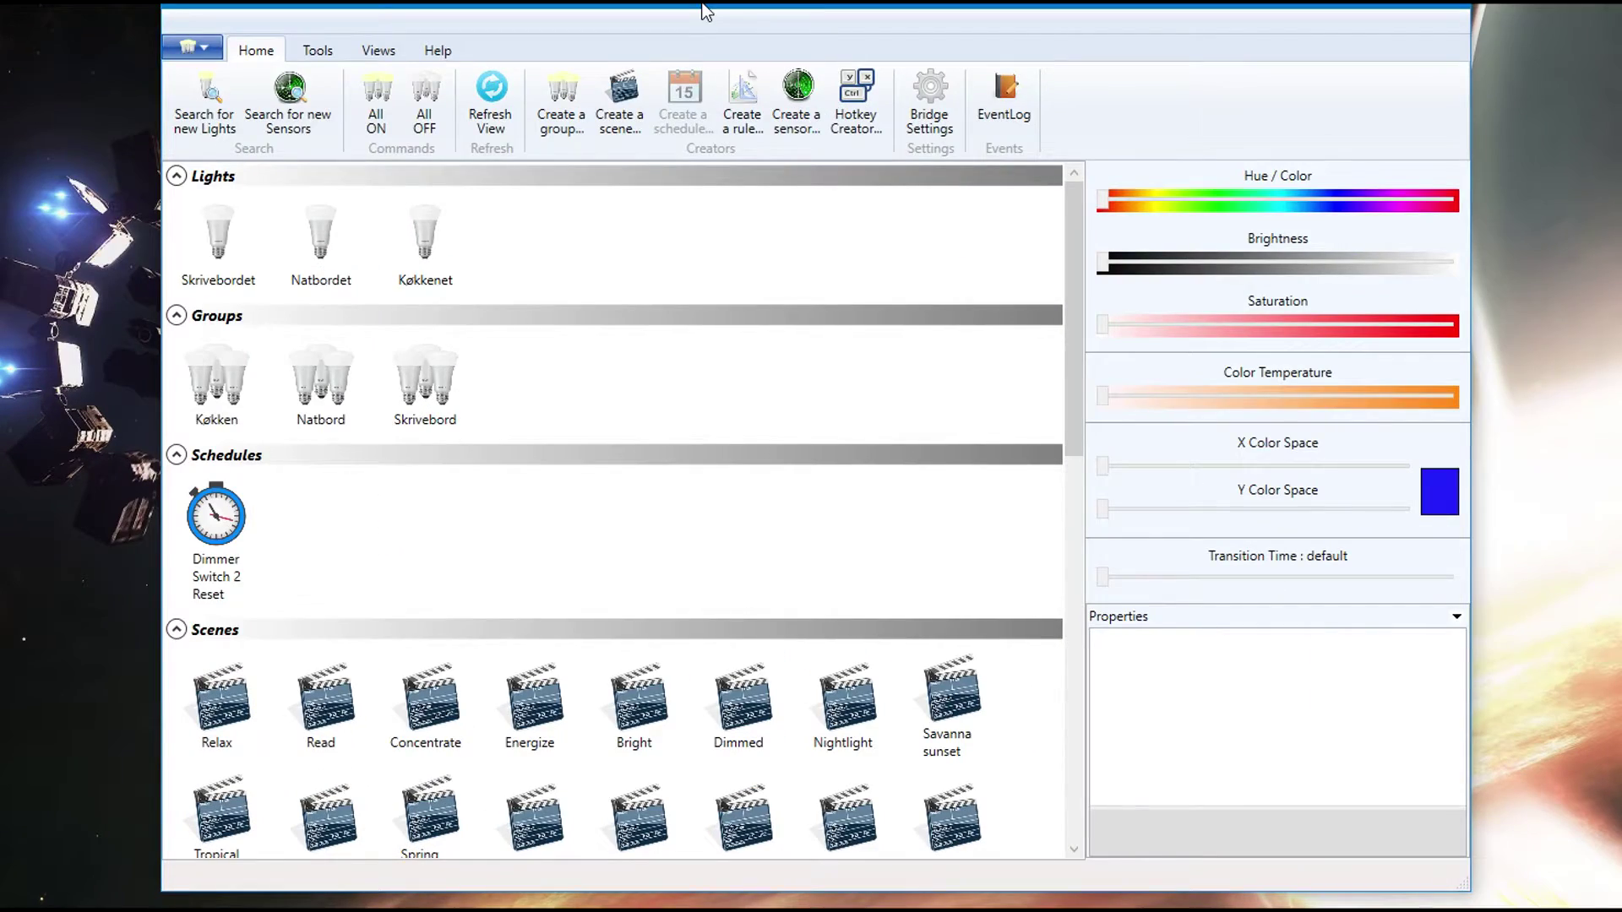
pyautogui.doubleClick(218, 237)
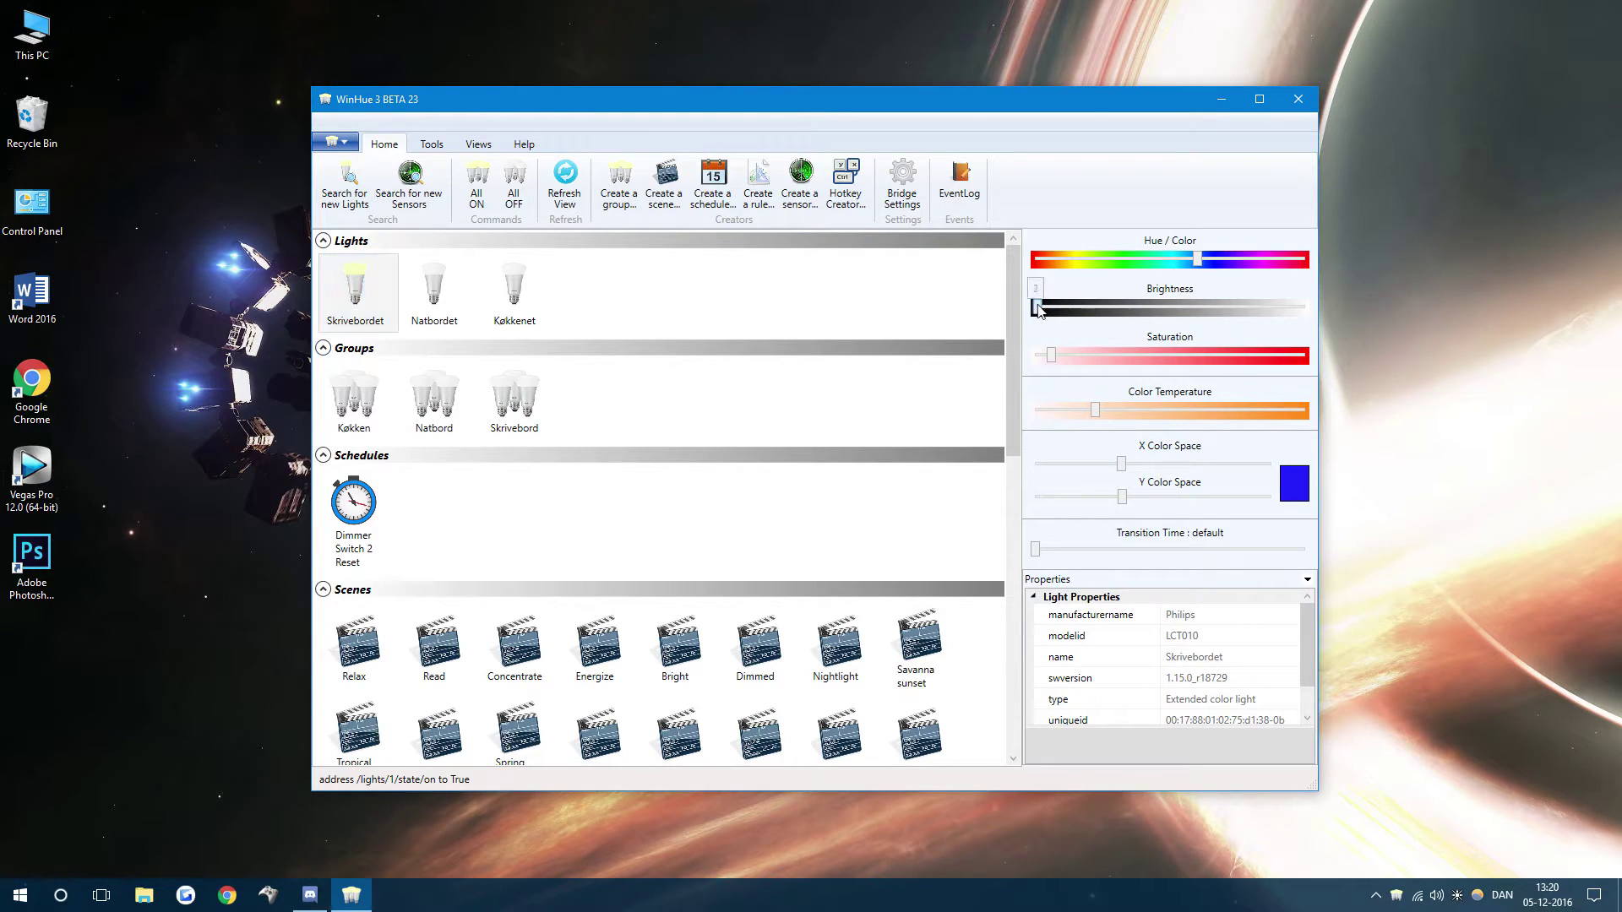
pyautogui.moveTo(1037, 306); pyautogui.dragTo(1304, 307)
pyautogui.scroll(-15, 660, 437)
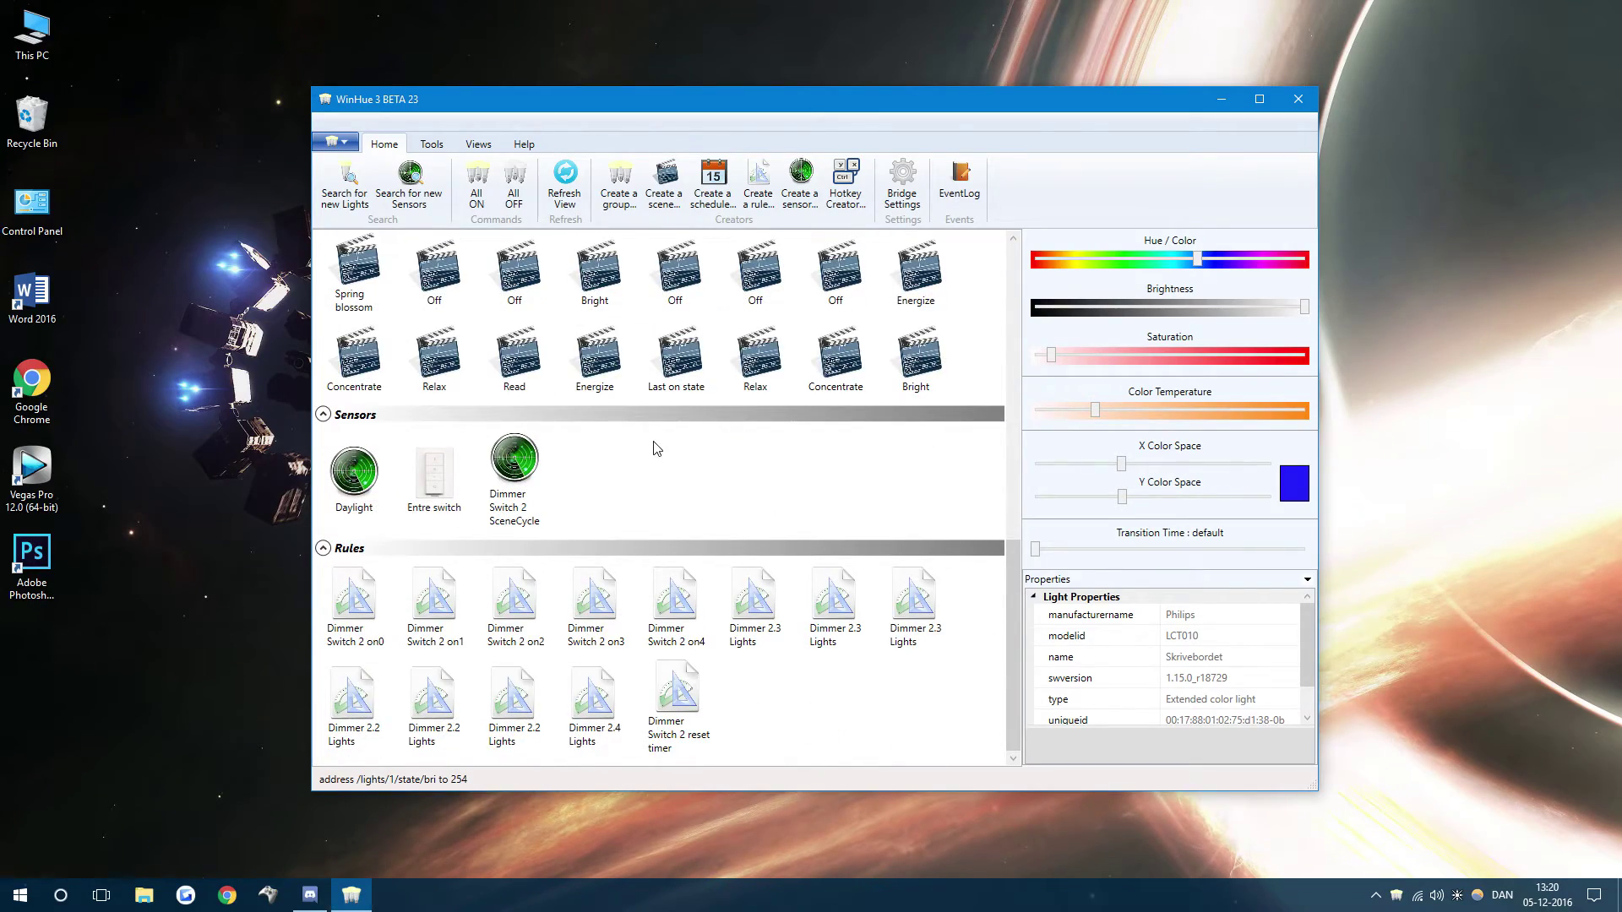
pyautogui.scroll(15, 655, 443)
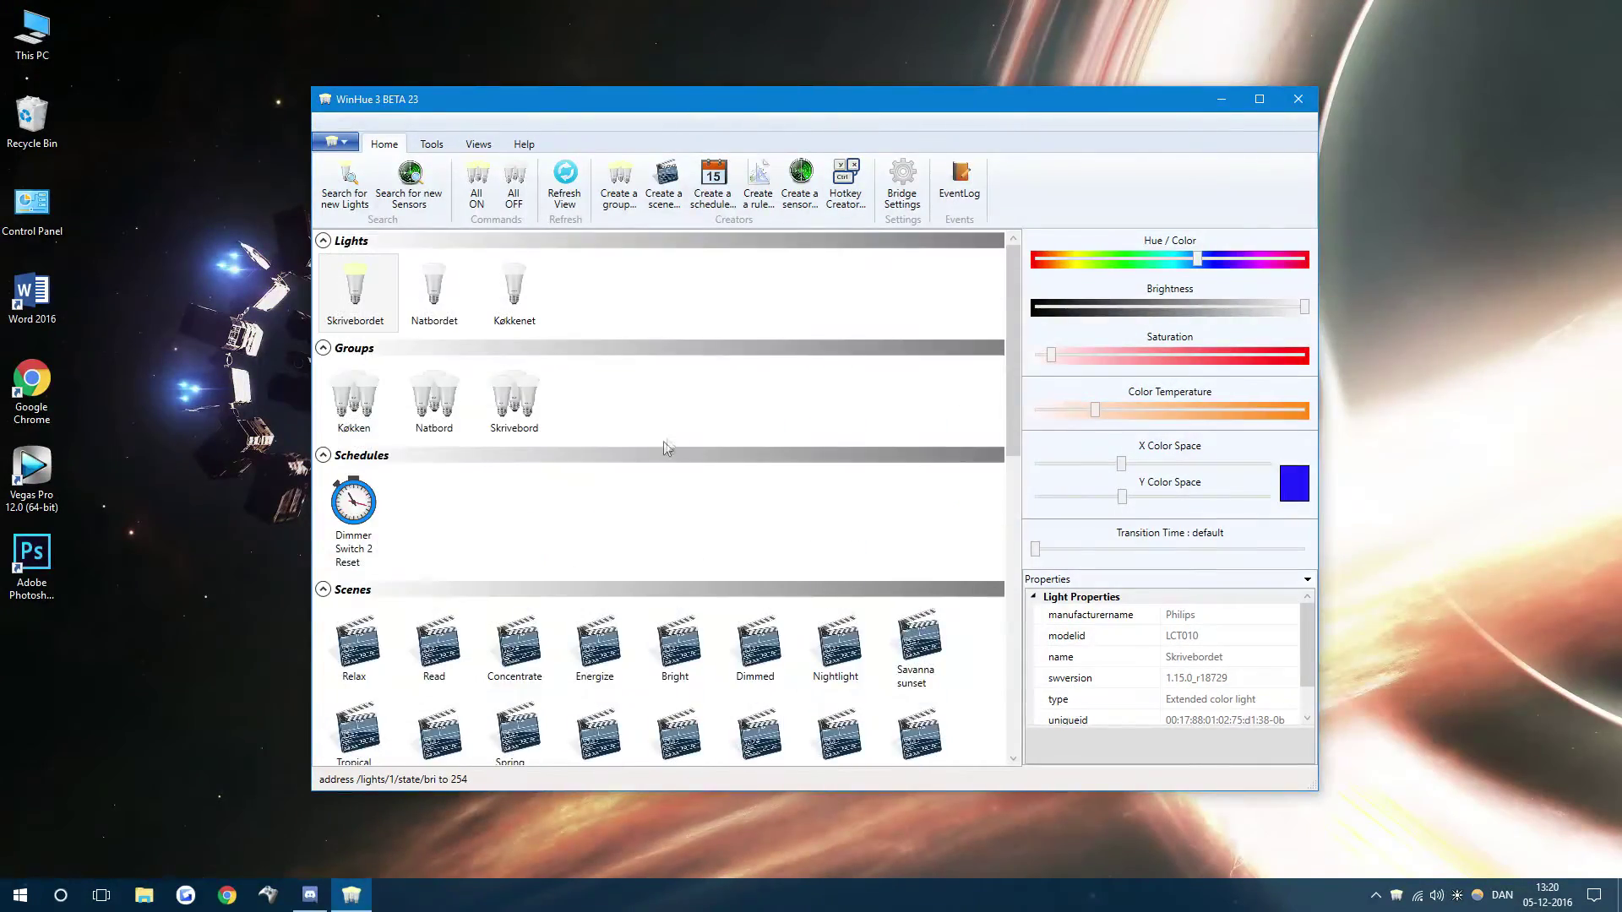
# Step: Open and close Hotkey Creator, then turn every light off with All OFF
pyautogui.click(845, 191)
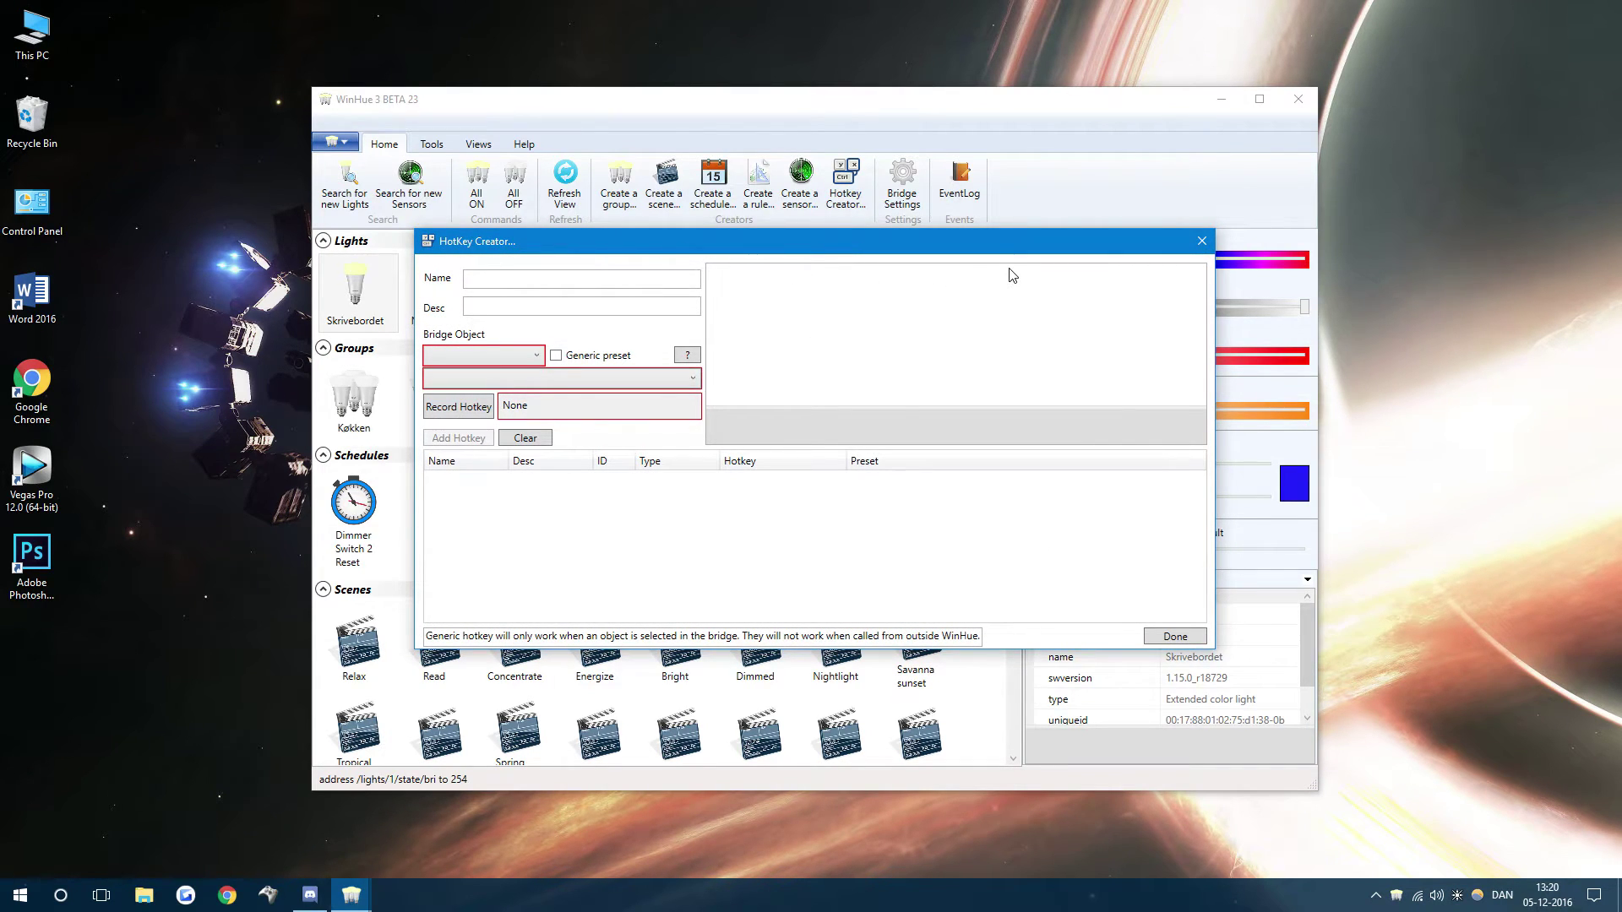
pyautogui.click(1202, 244)
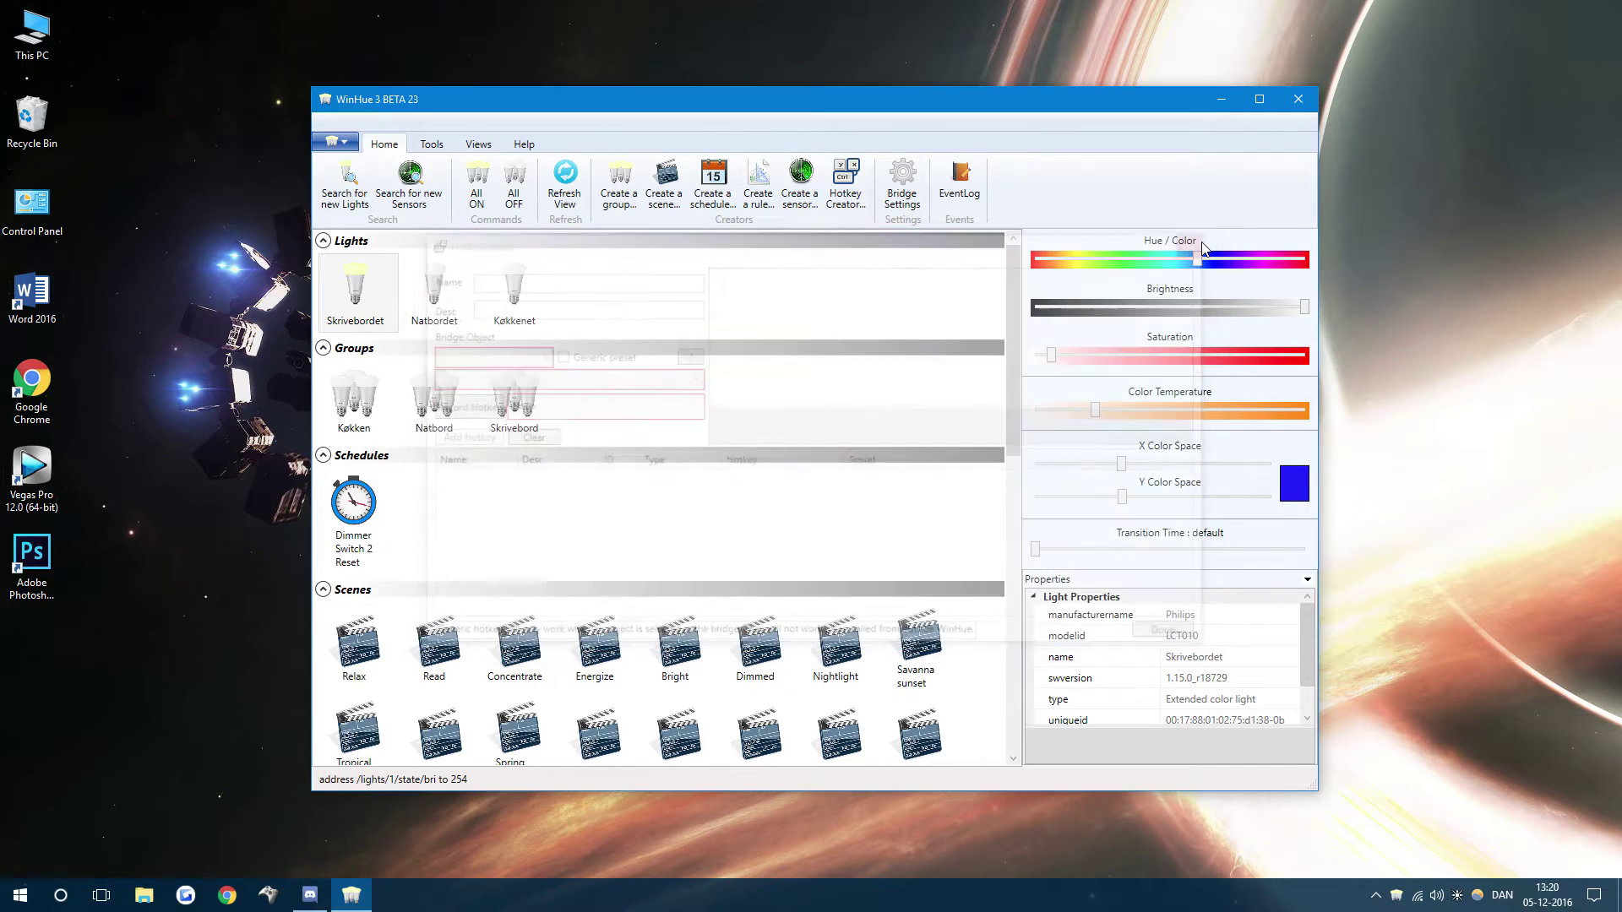
pyautogui.click(512, 198)
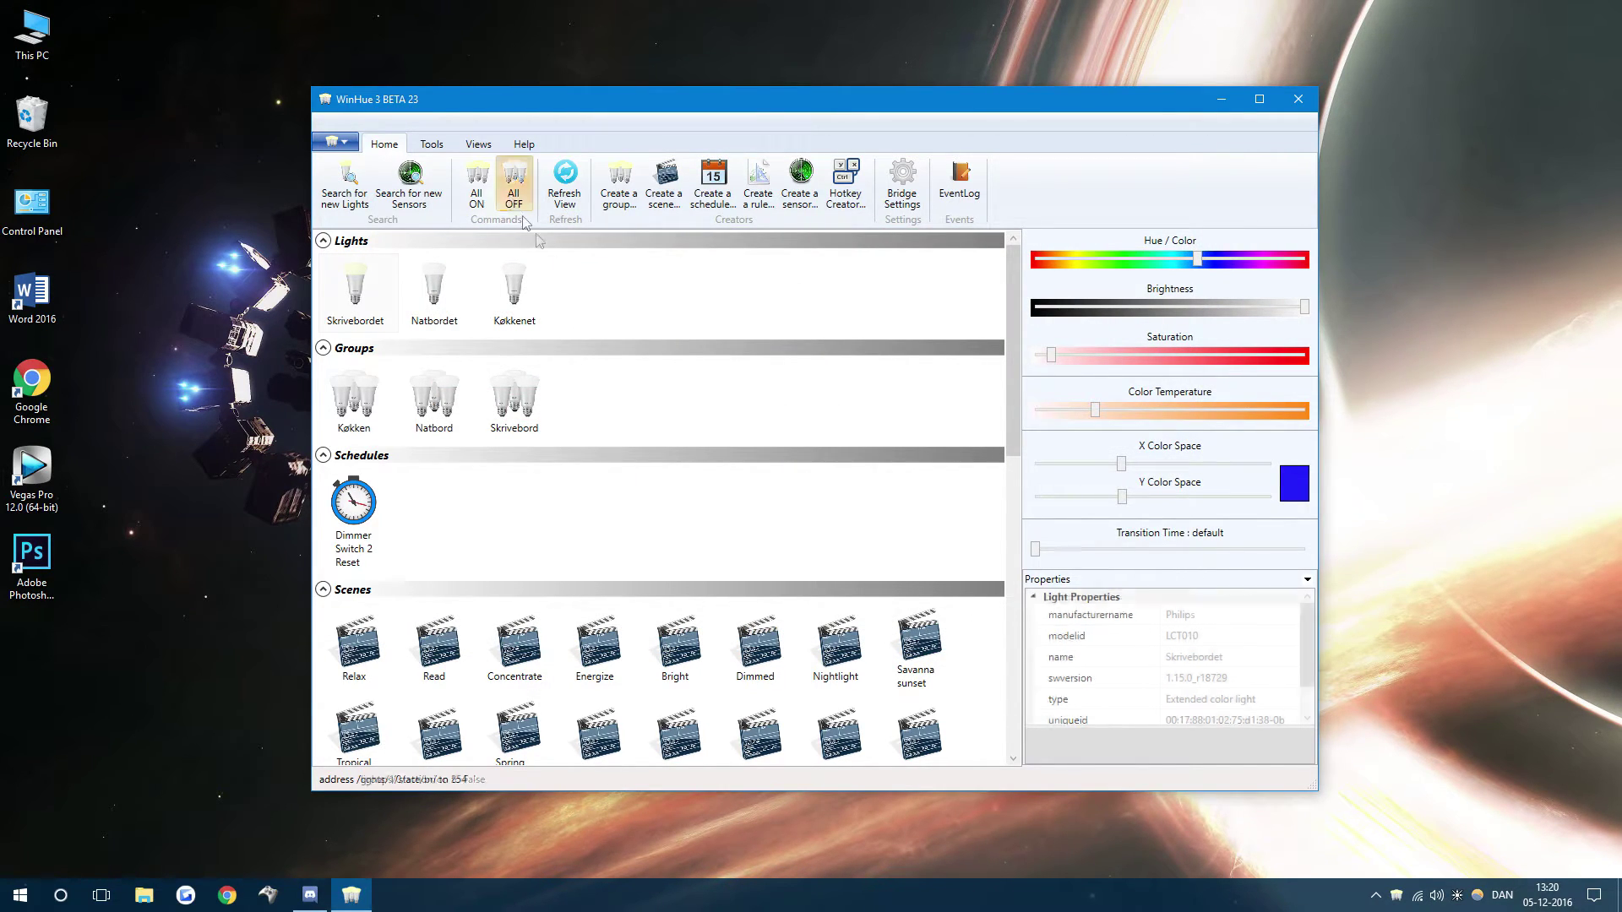
pyautogui.click(1404, 897)
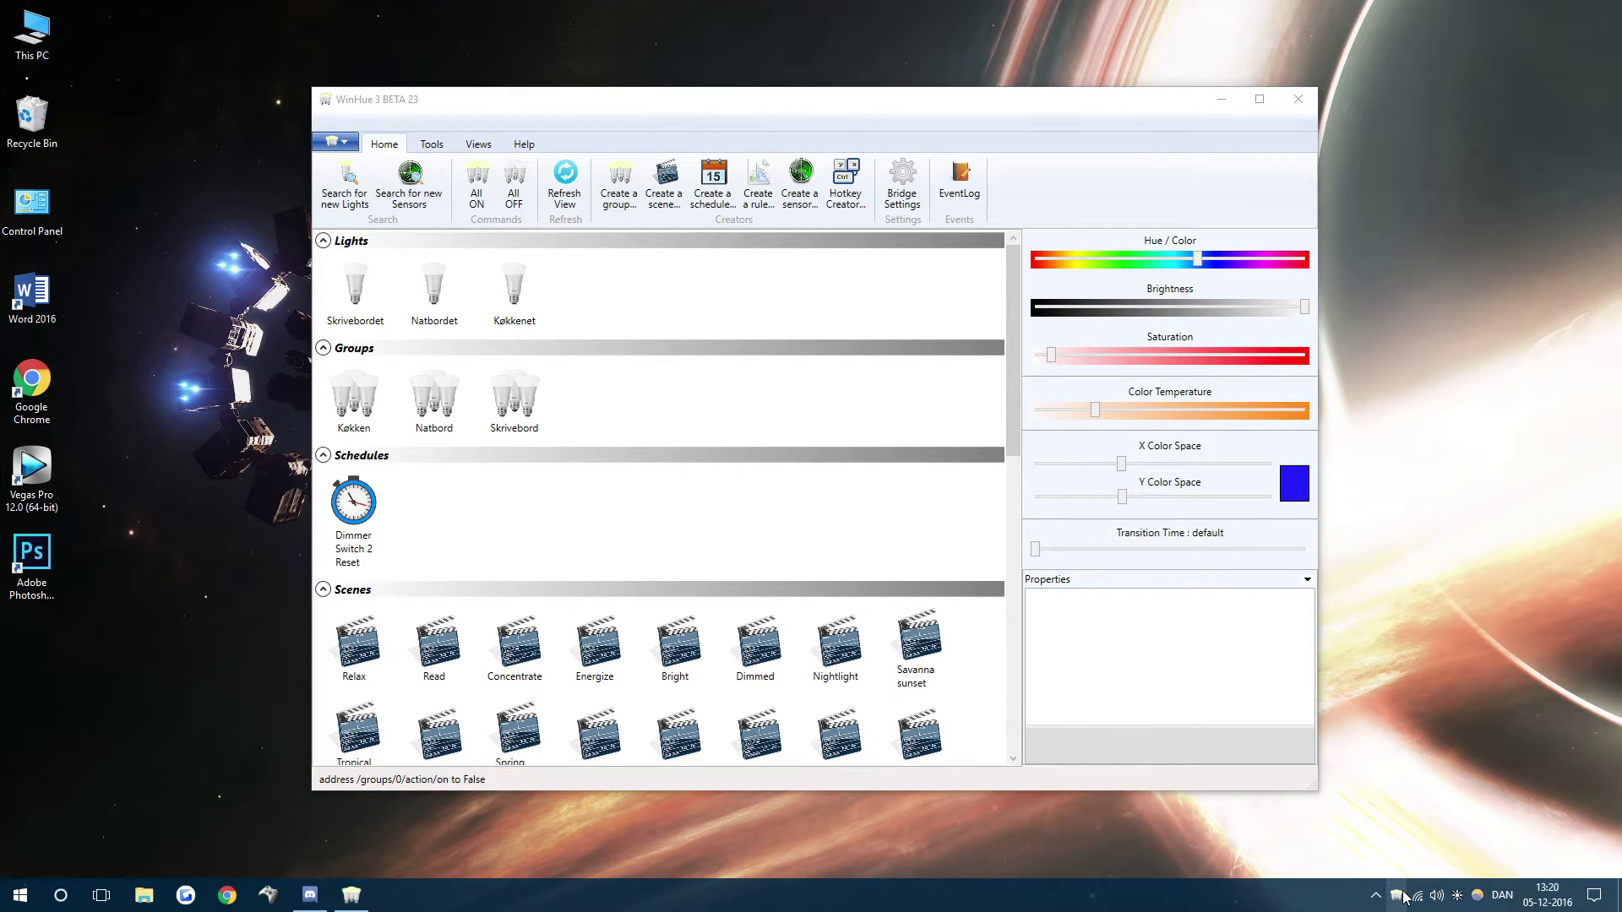
# Step: Close WinHue 3, browse Albedo's scenes and effects pages, return to lights, and dismiss the panel
pyautogui.click(1301, 99)
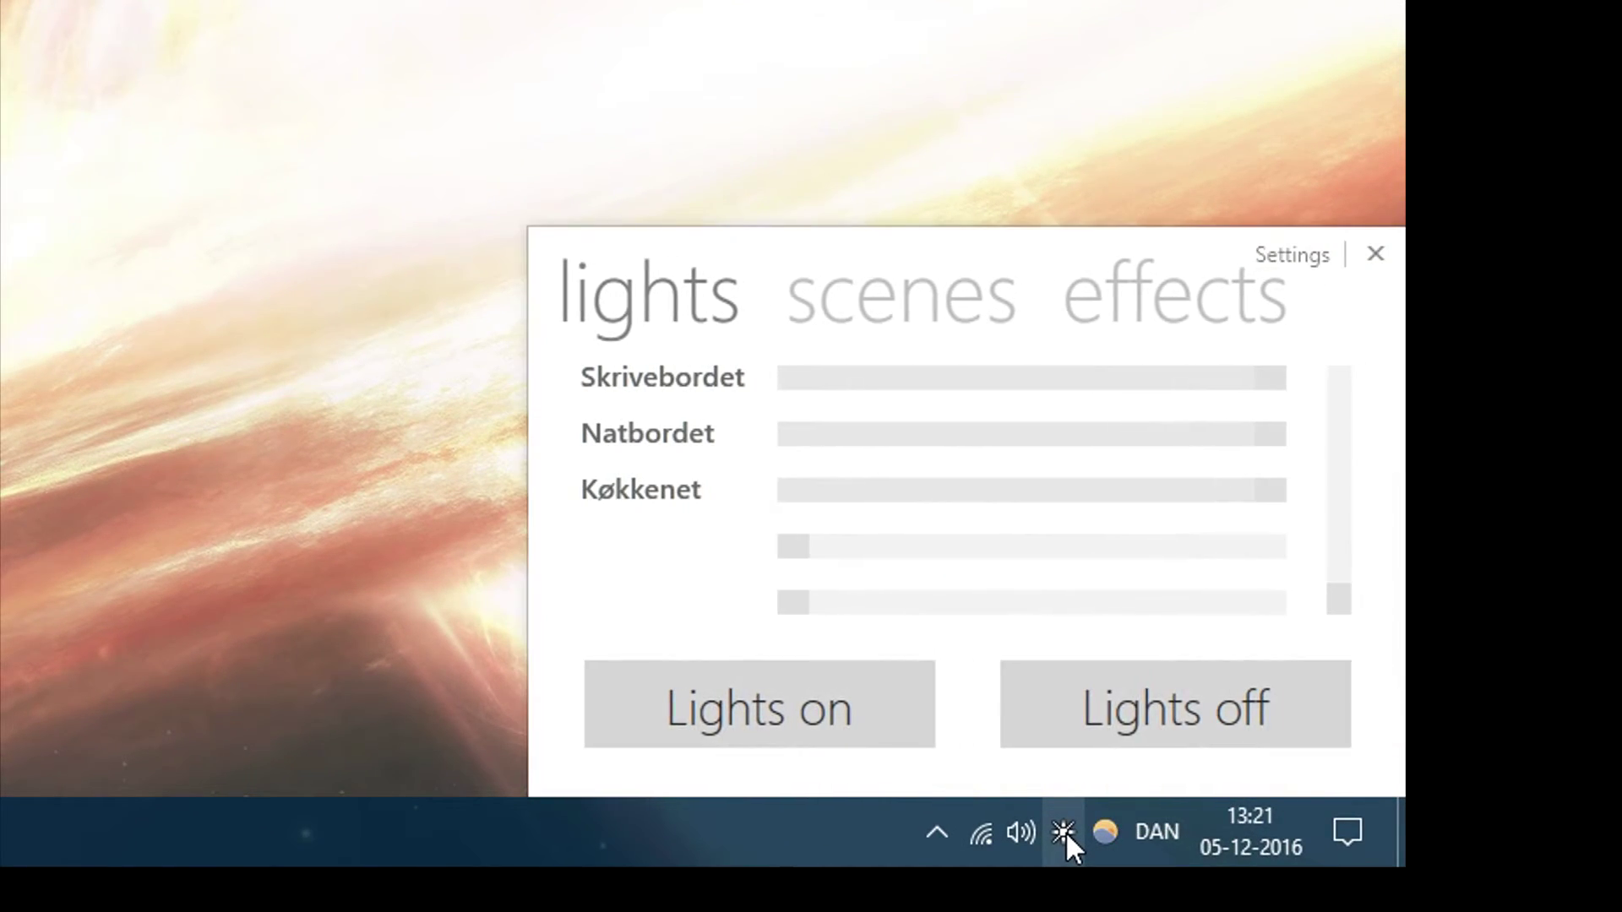
pyautogui.click(891, 308)
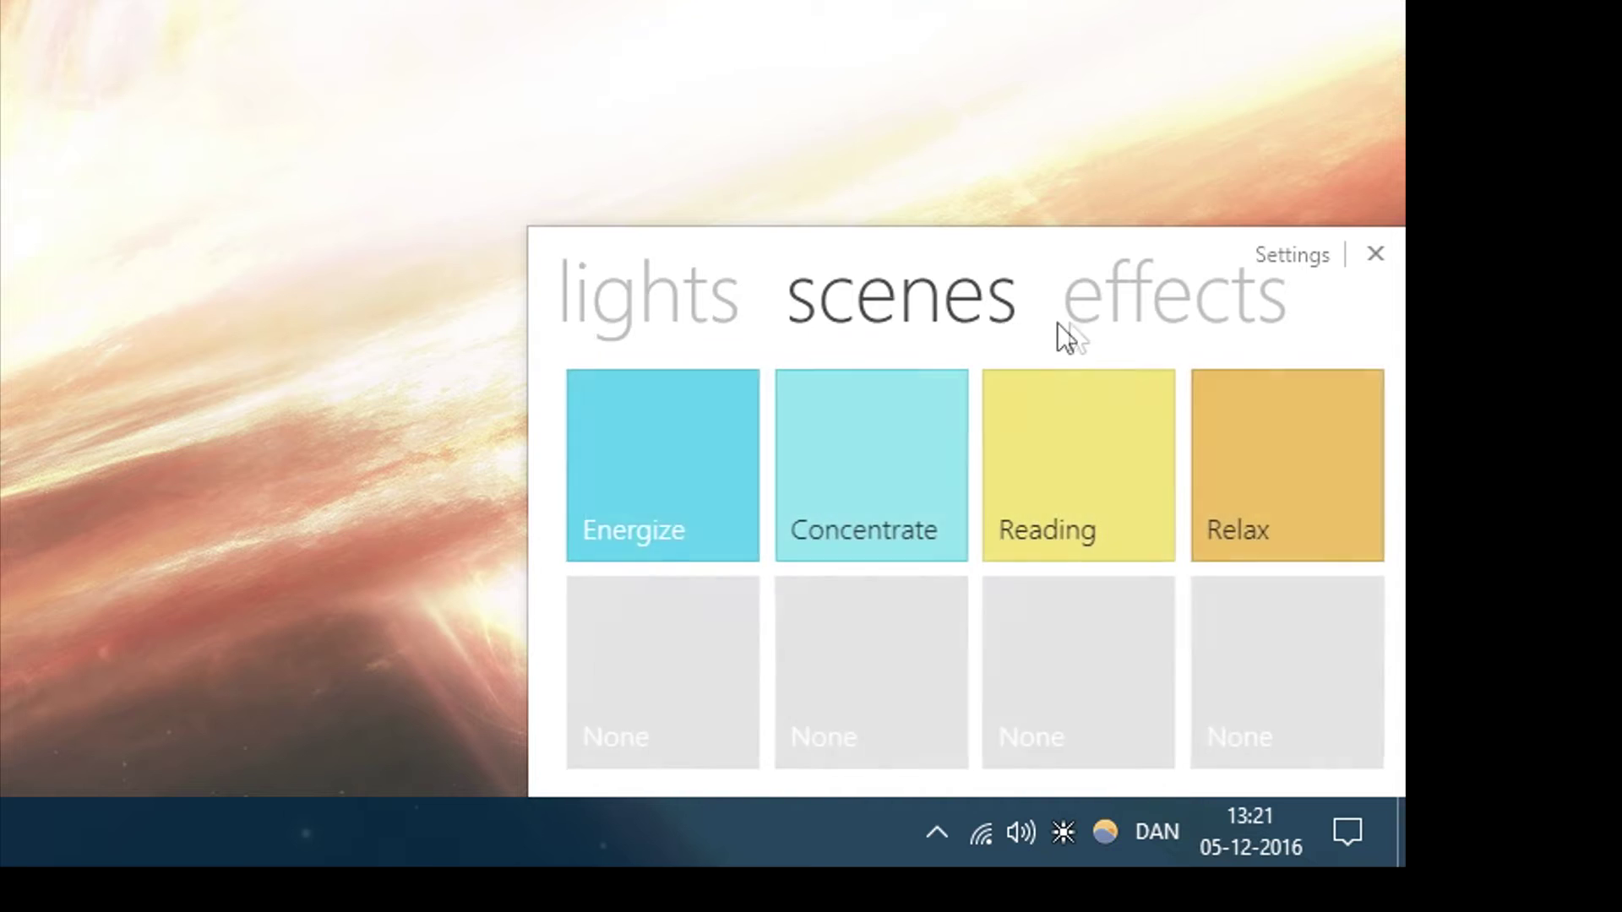
pyautogui.click(1070, 321)
pyautogui.click(845, 299)
pyautogui.click(676, 299)
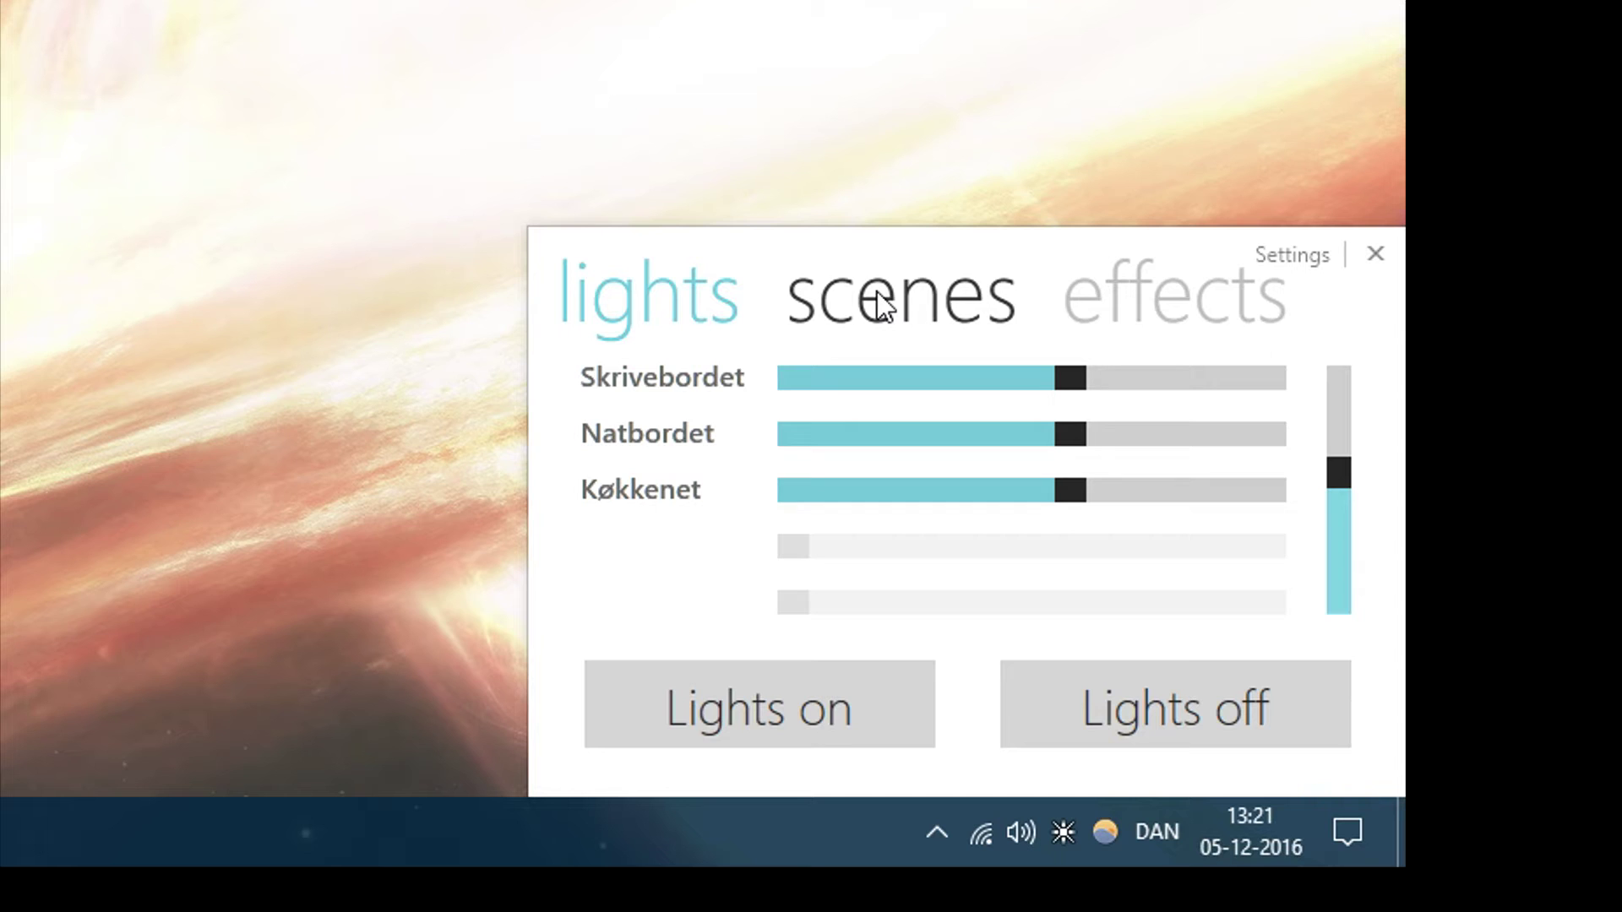
pyautogui.click(321, 654)
# Step: From Albedo's tray menu view Quick settings, then go back and open the effects page
pyautogui.rightClick(1066, 836)
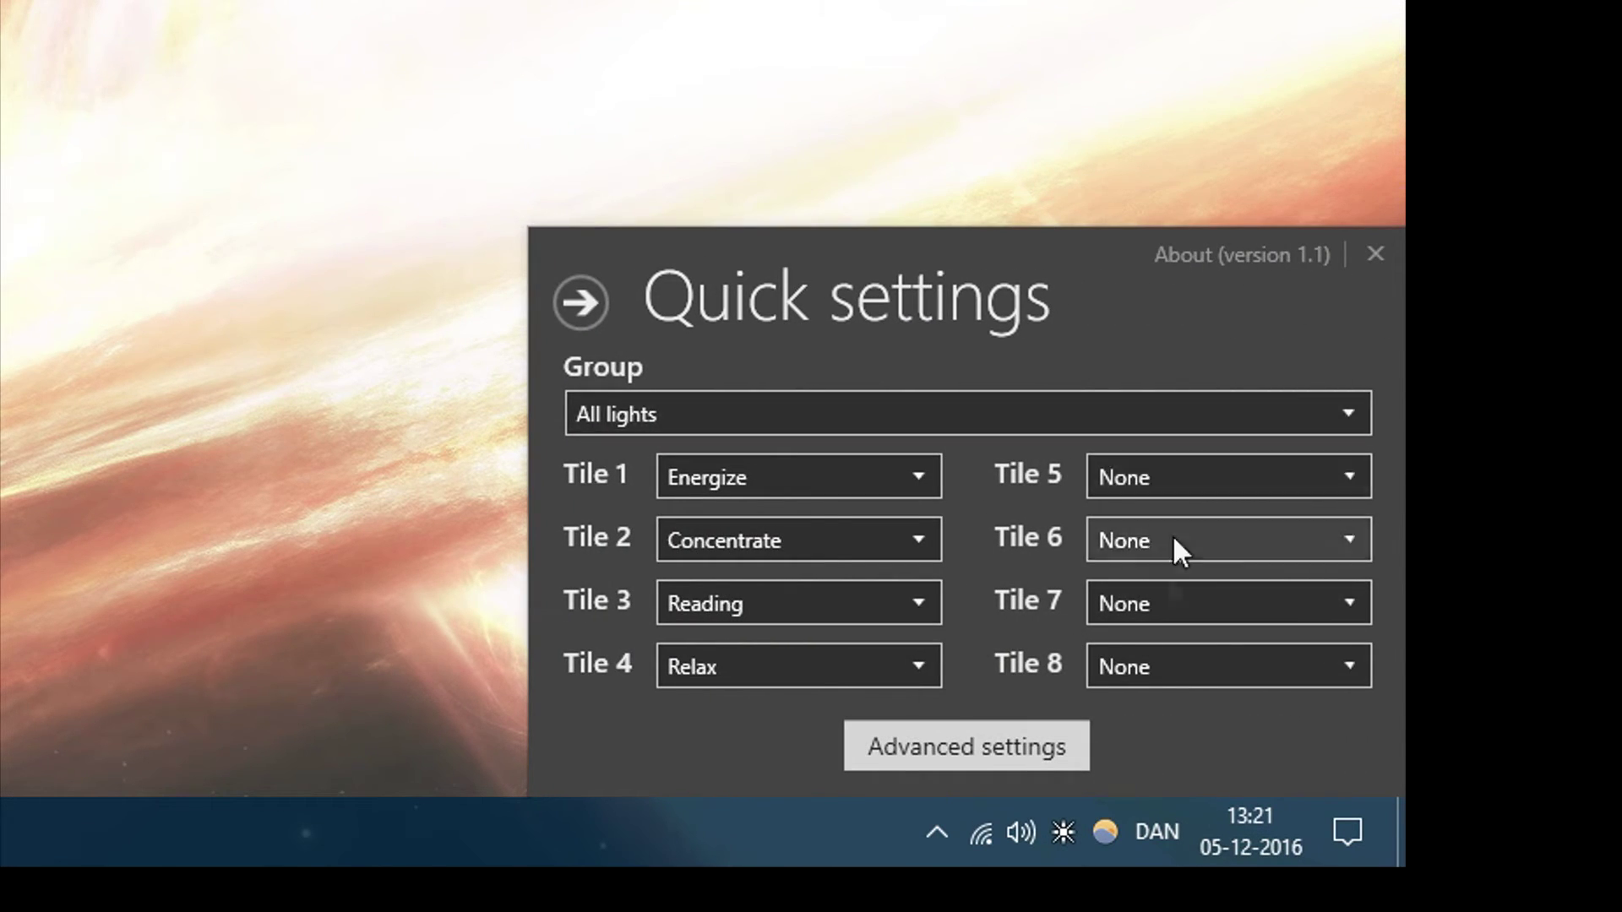
pyautogui.click(583, 302)
pyautogui.click(1149, 314)
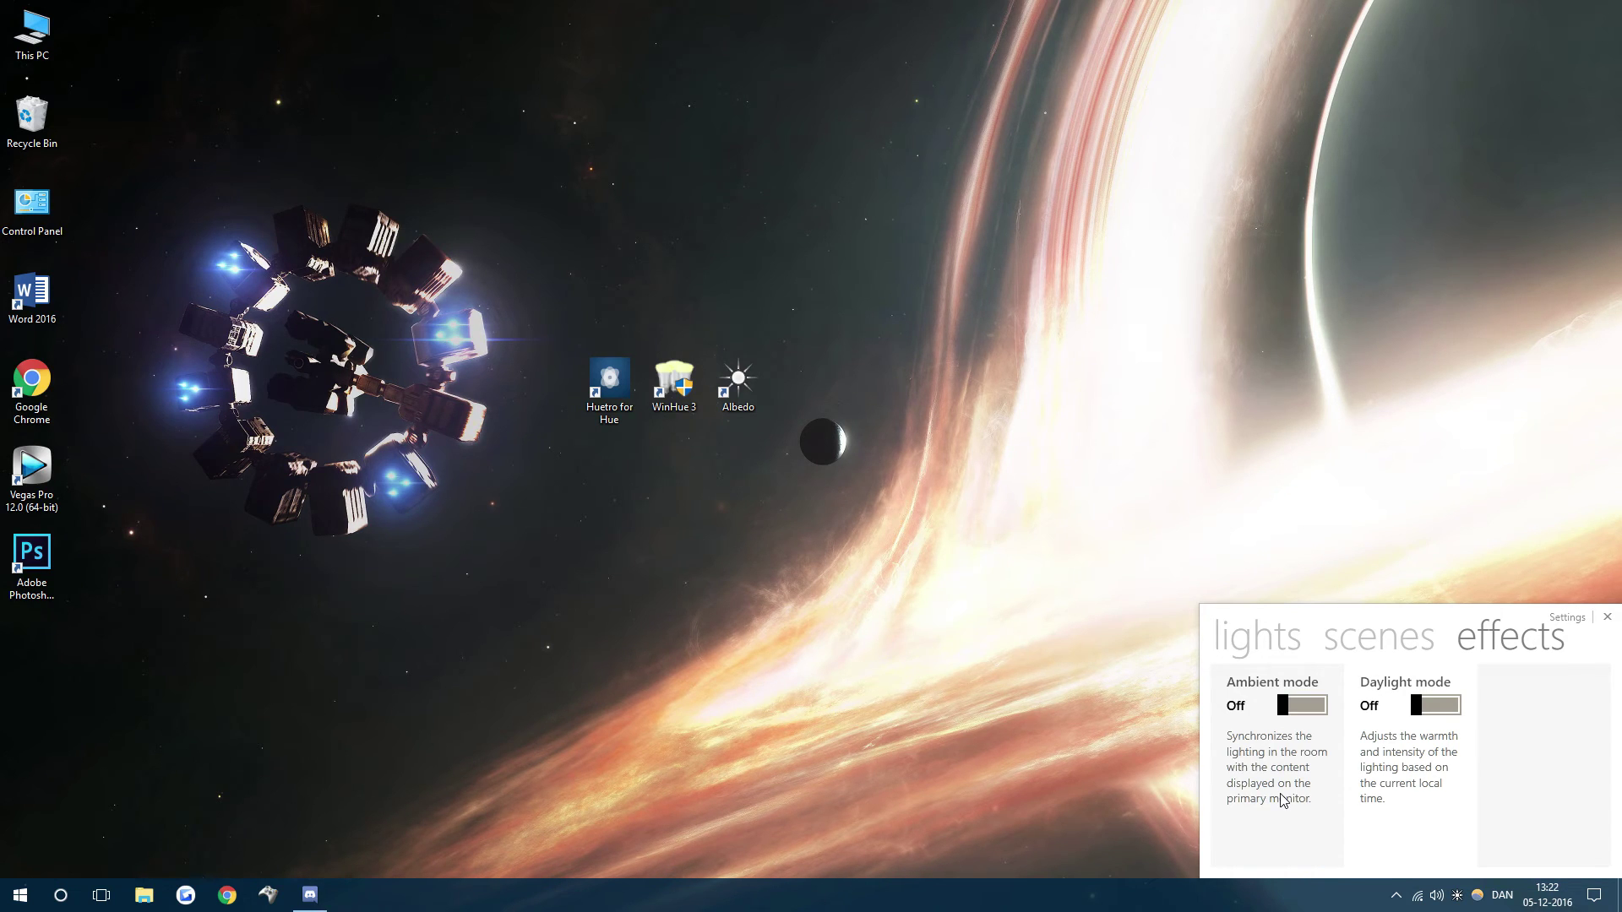
# Step: Switch between Albedo's scenes and lights pages, close the panel, and choose Lights on from the tray menu
pyautogui.click(1408, 647)
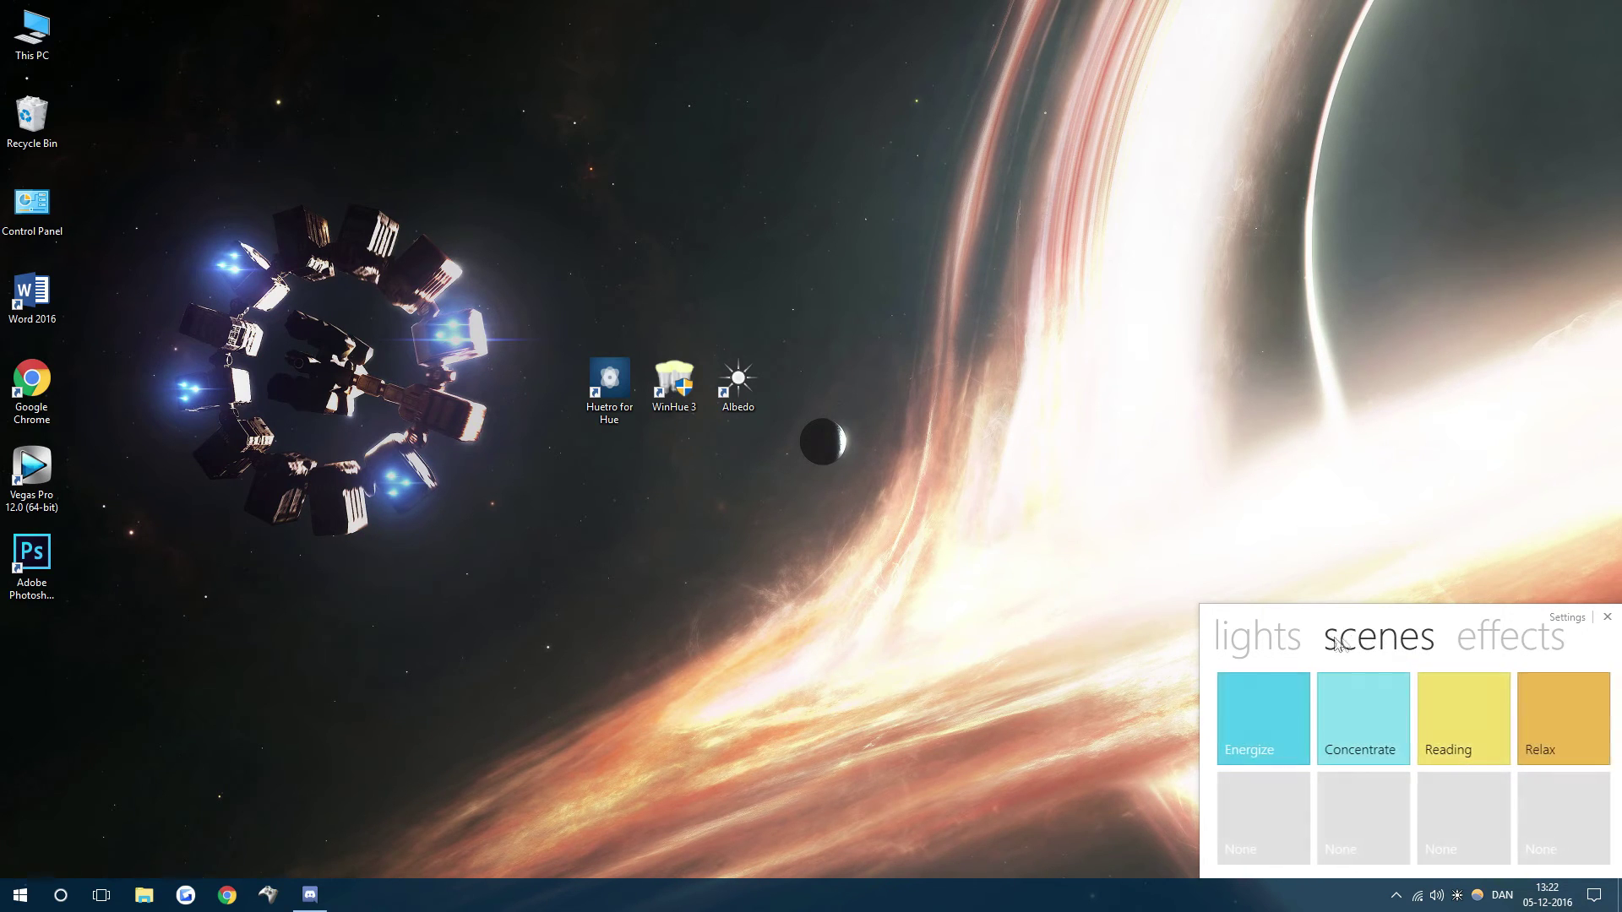
pyautogui.click(1287, 651)
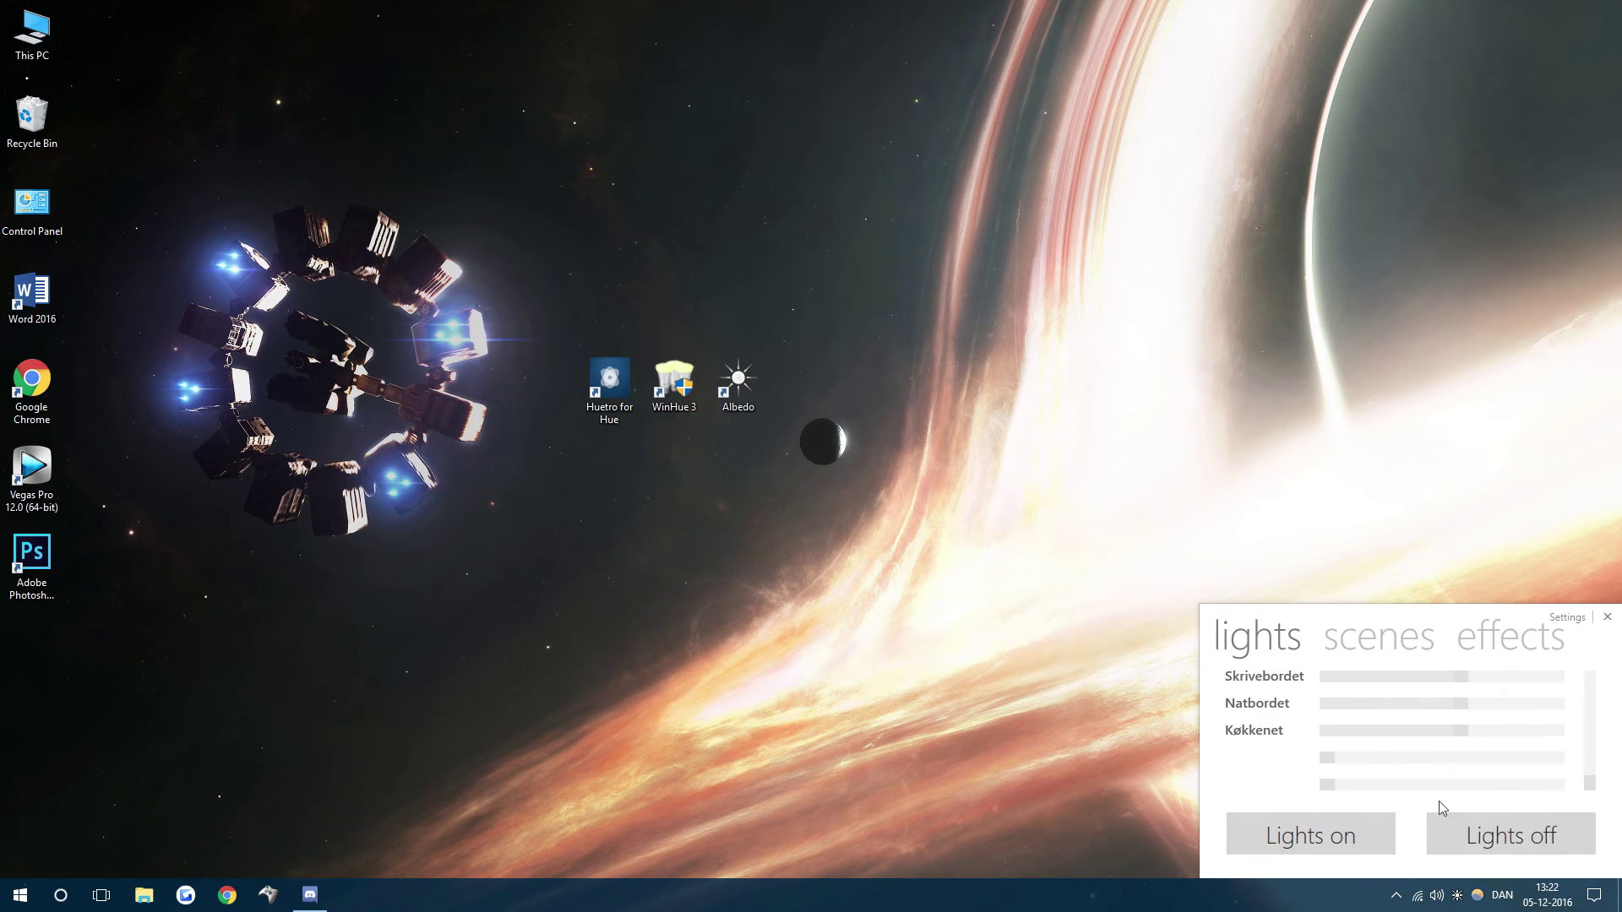
pyautogui.click(1377, 837)
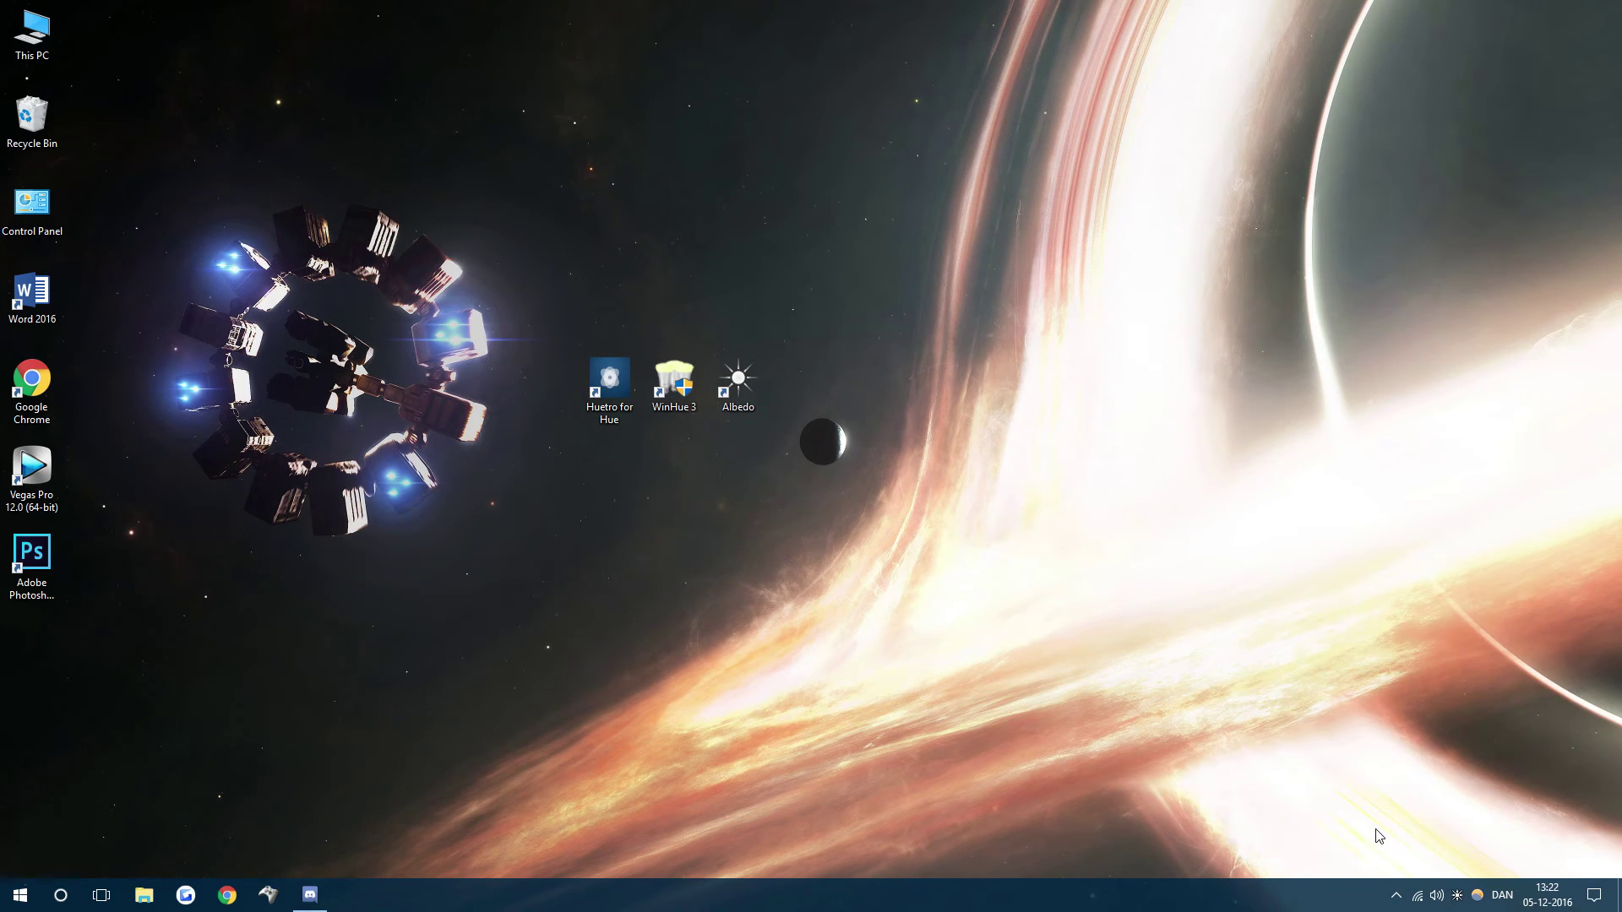
pyautogui.rightClick(1457, 896)
pyautogui.click(1495, 824)
pyautogui.rightClick(1458, 895)
pyautogui.click(1495, 828)
# Step: Line up the Albedo, Huetro for Hue and WinHue 3 shortcuts in one top row
pyautogui.moveTo(737, 380); pyautogui.dragTo(545, 382)
pyautogui.moveTo(625, 422); pyautogui.dragTo(625, 246)
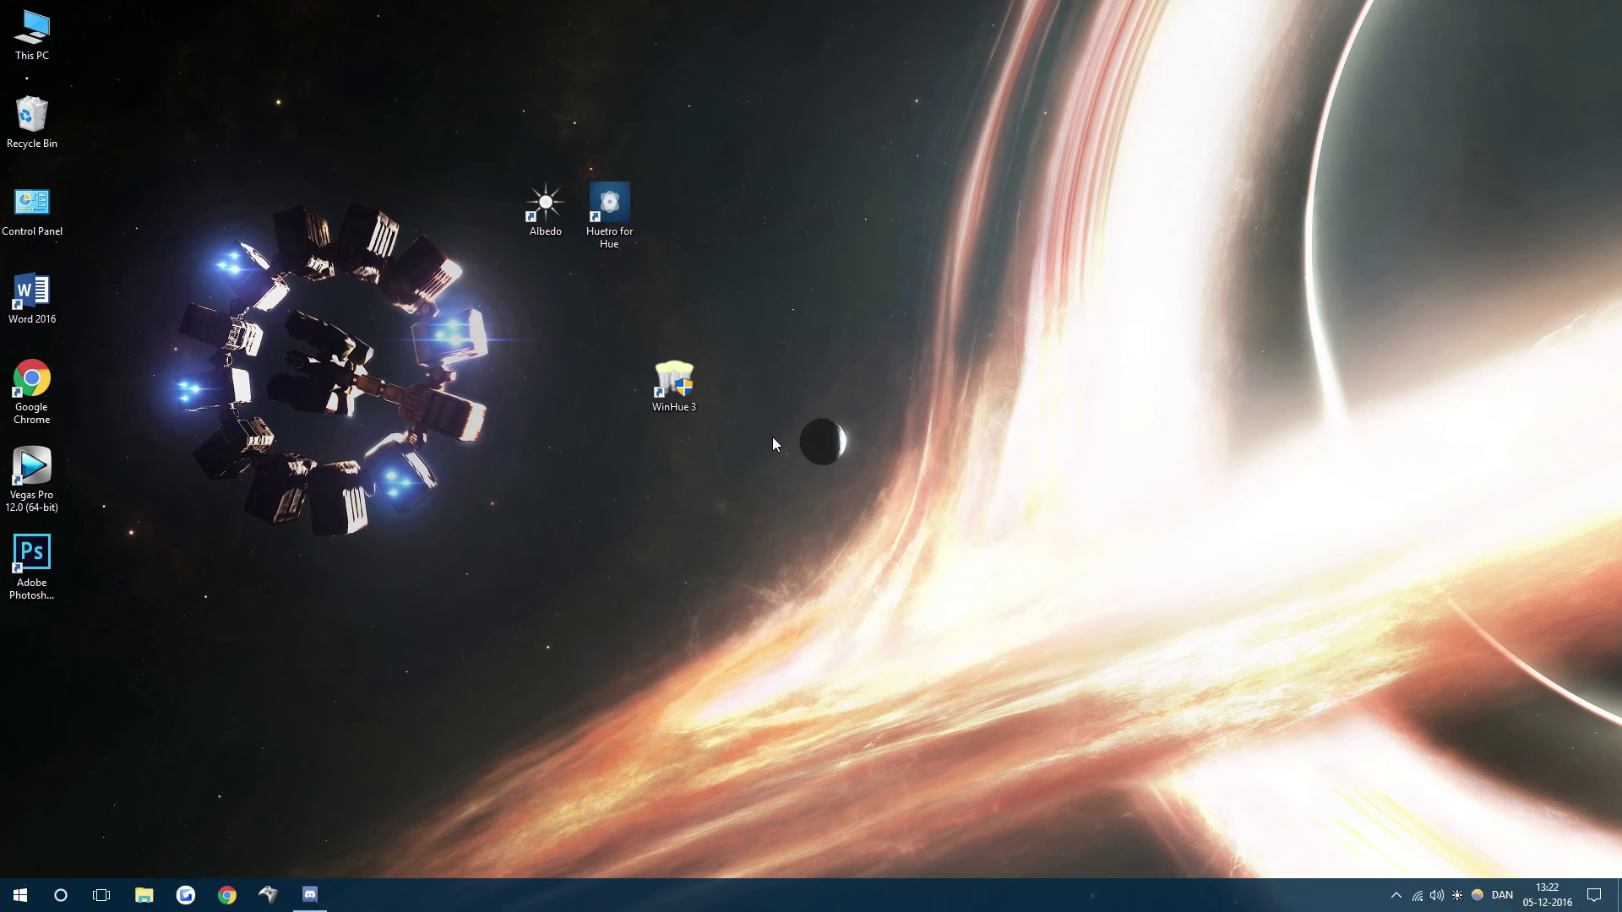
pyautogui.moveTo(683, 386); pyautogui.dragTo(794, 218)
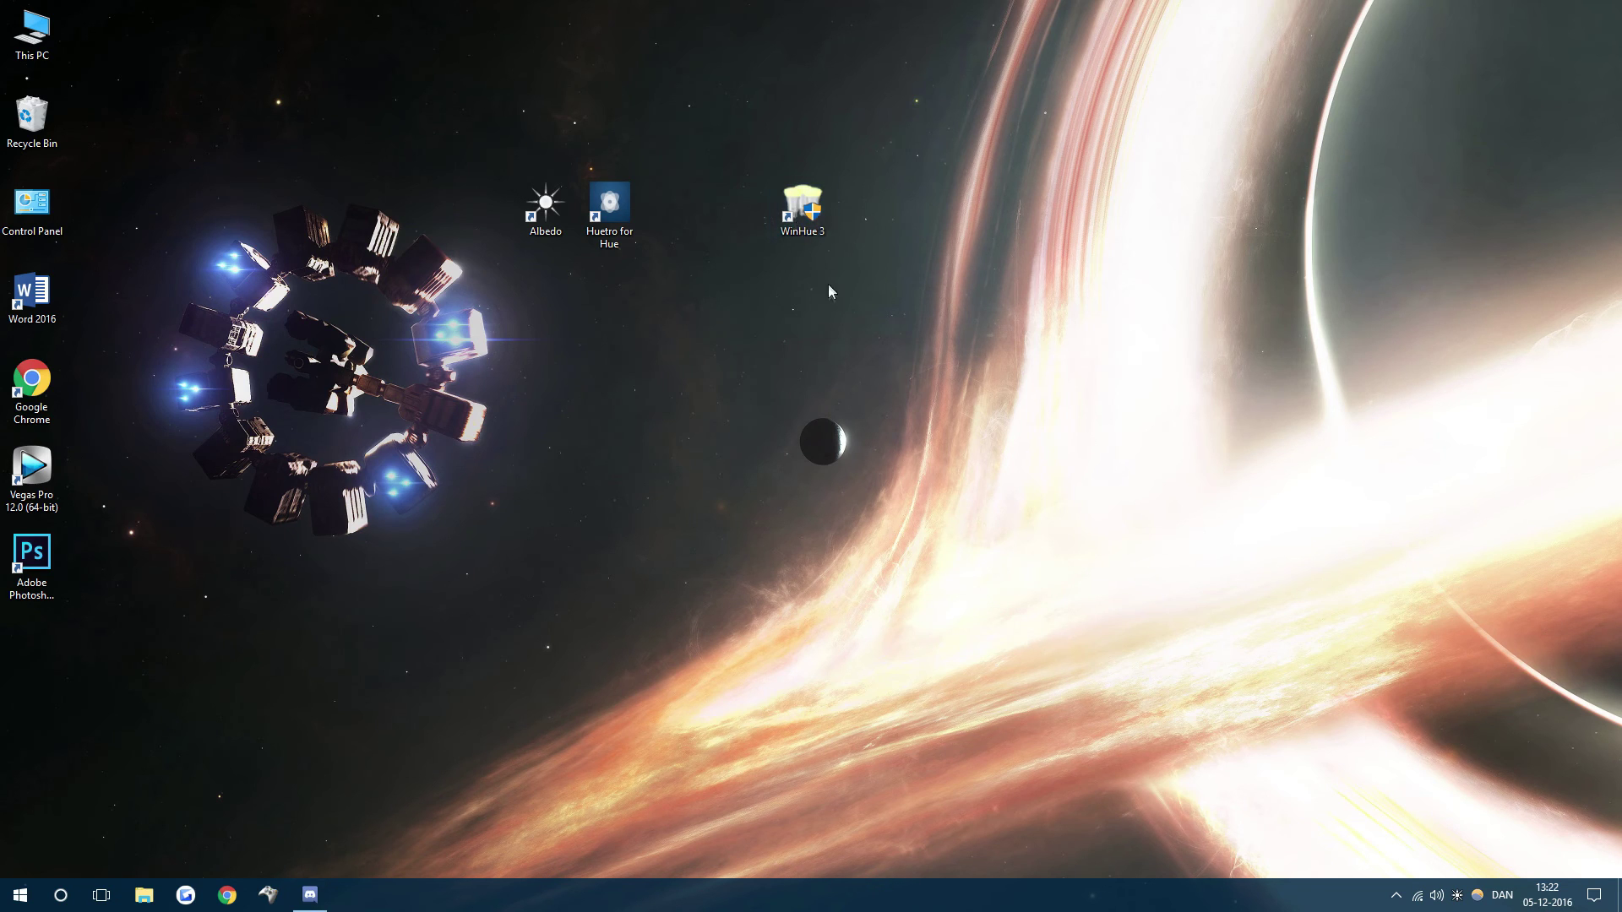